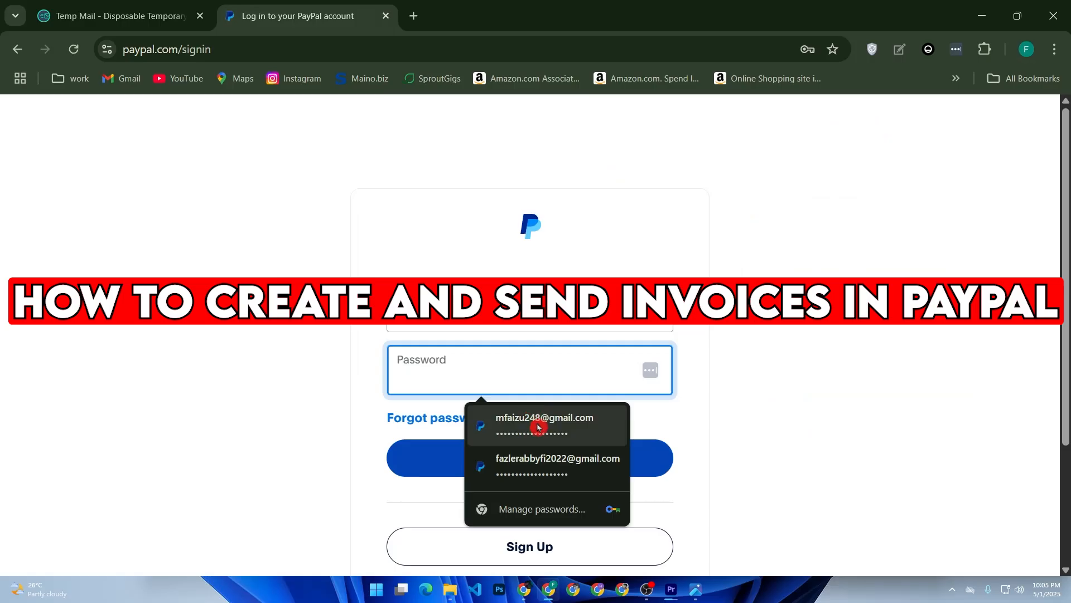
Enter the account password on the PayPal sign-in page and submit it.
text(•••)
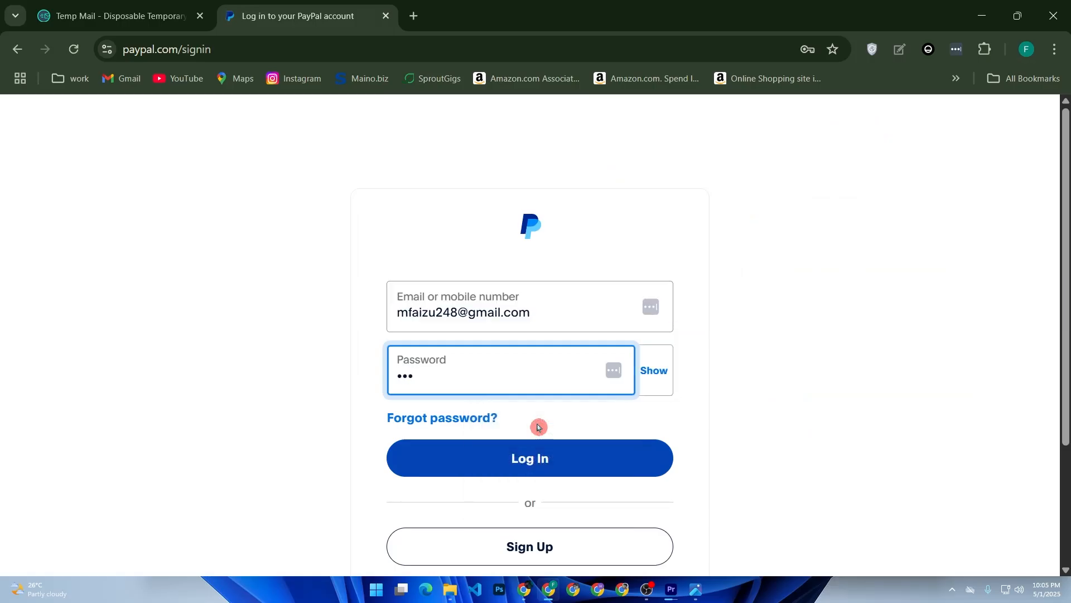
key(BackSpace)
key(BackSpace)
key(BackSpace)
text(••••••••)
key(Return)
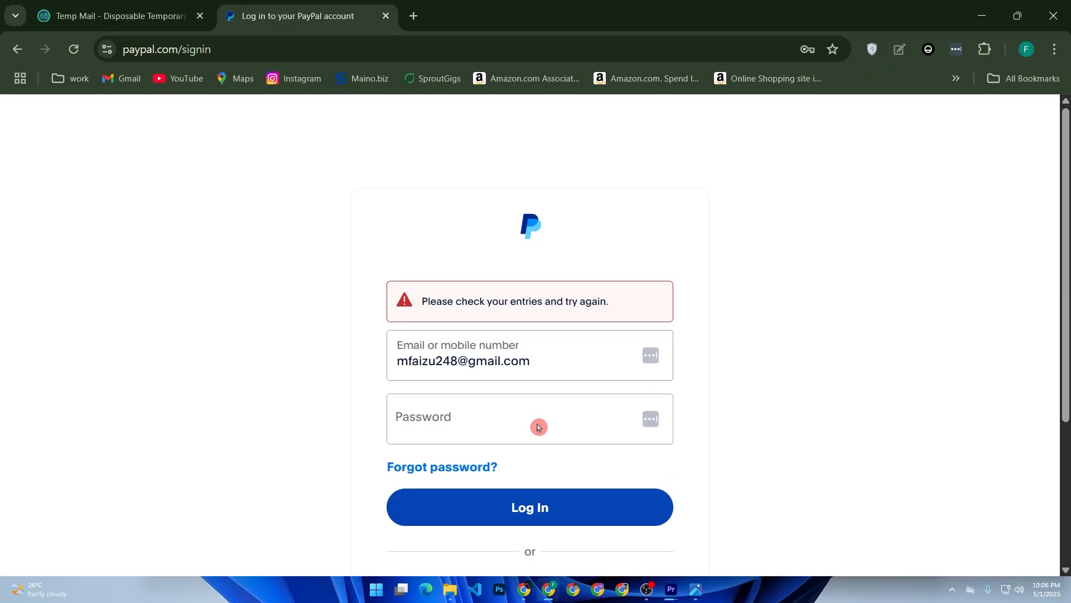
Log in with the saved account password, confirmed by the Windows PIN.
click(539, 427)
click(552, 474)
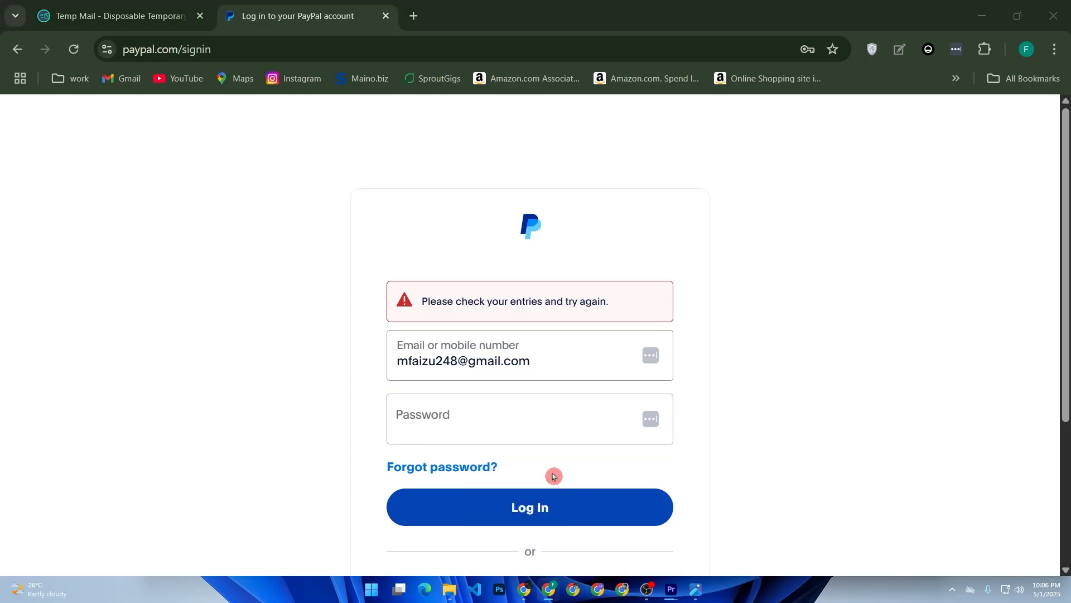
text(•••)
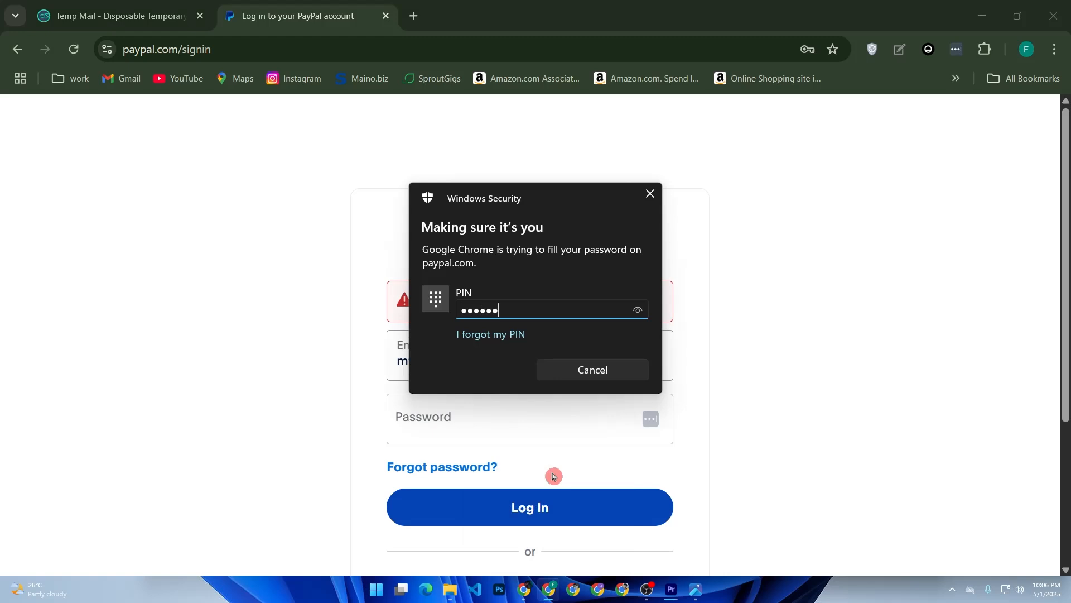
text(•••)
click(556, 502)
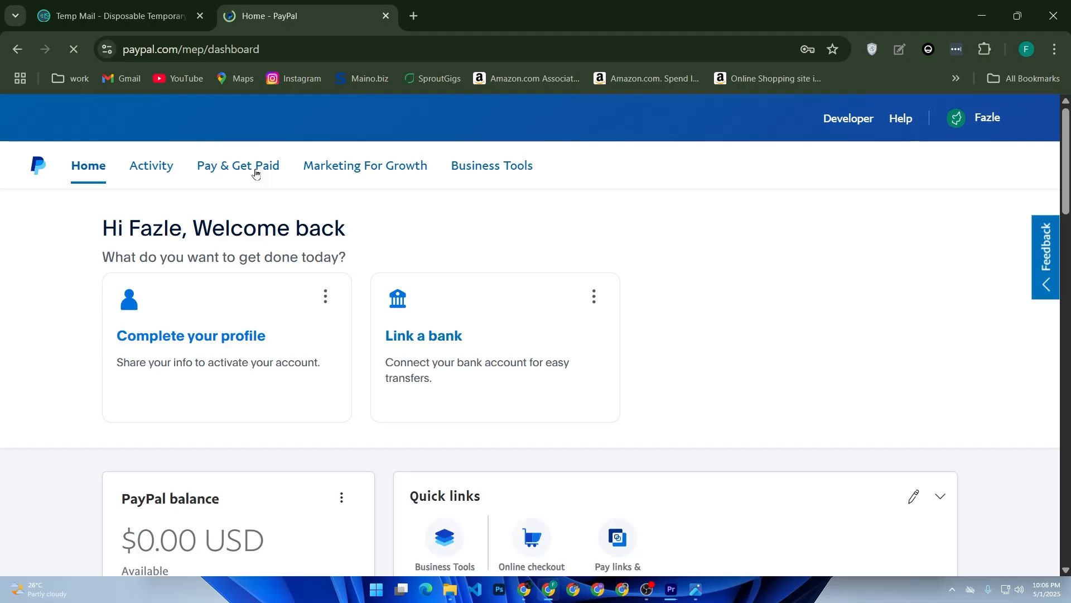
Go to Create & Manage Invoices and create a new invoice, No. 0001.
click(255, 174)
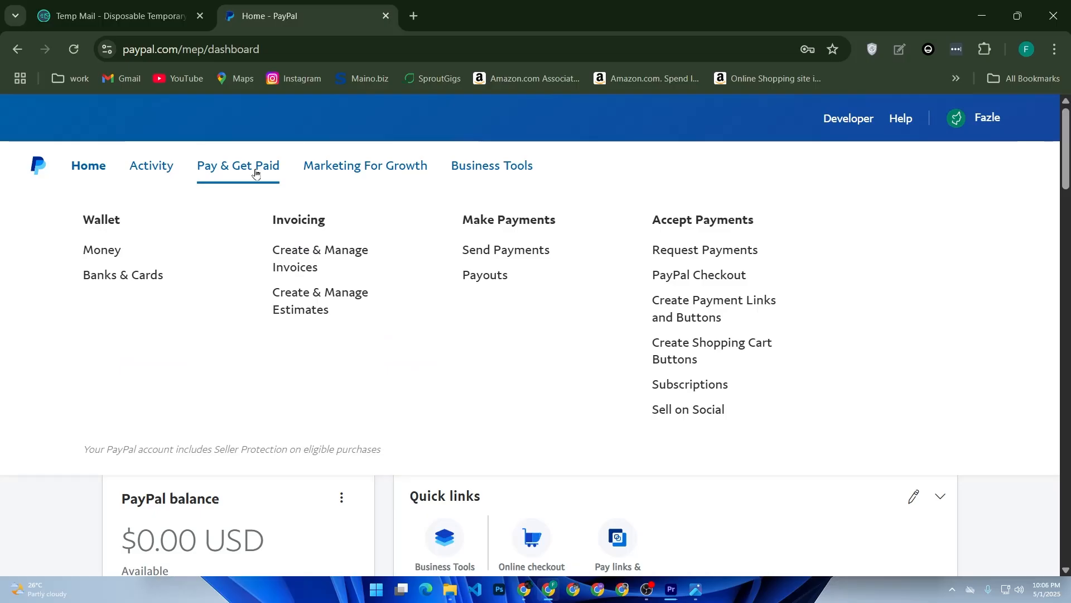
click(311, 268)
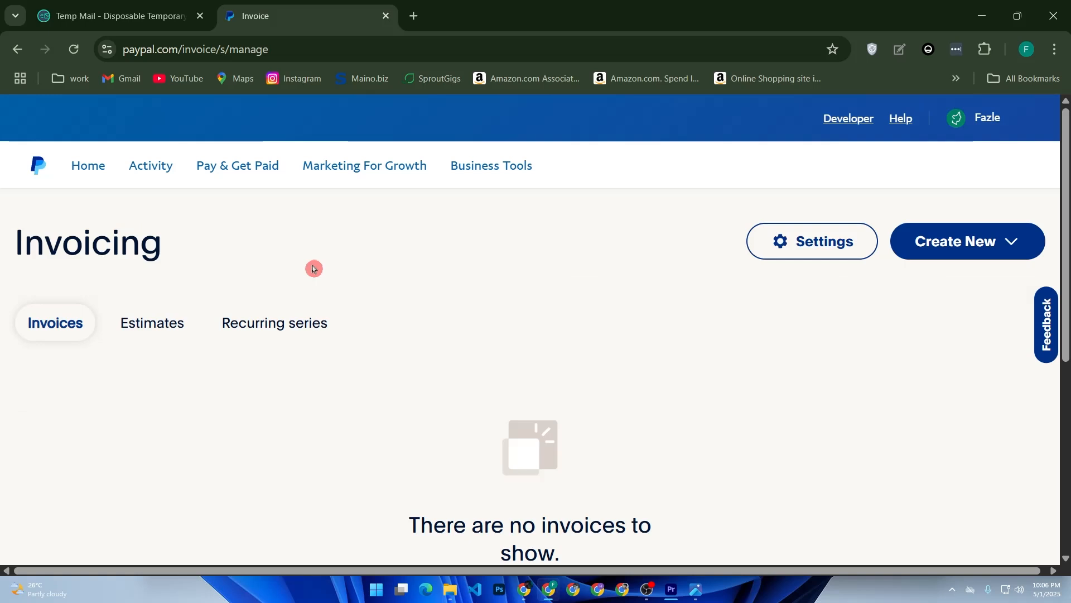
drag(213, 48, 123, 49)
click(254, 281)
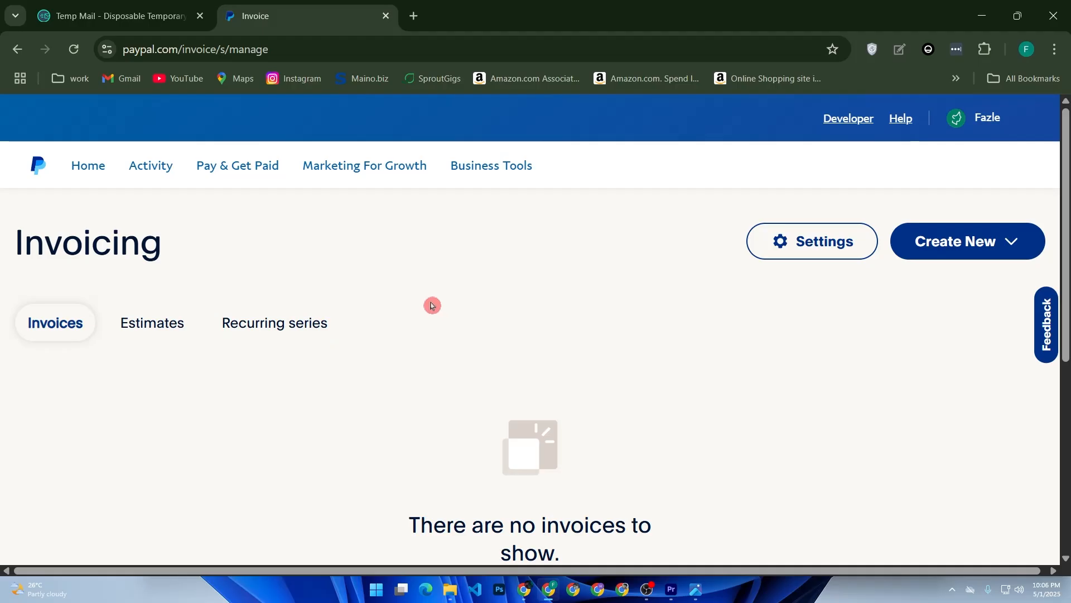
click(980, 243)
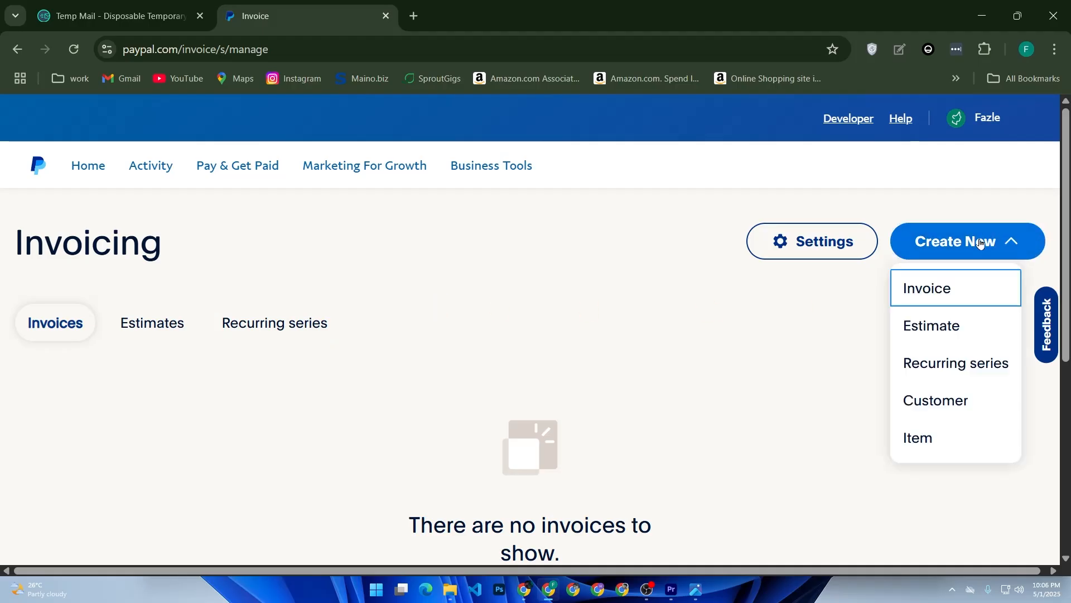
click(943, 290)
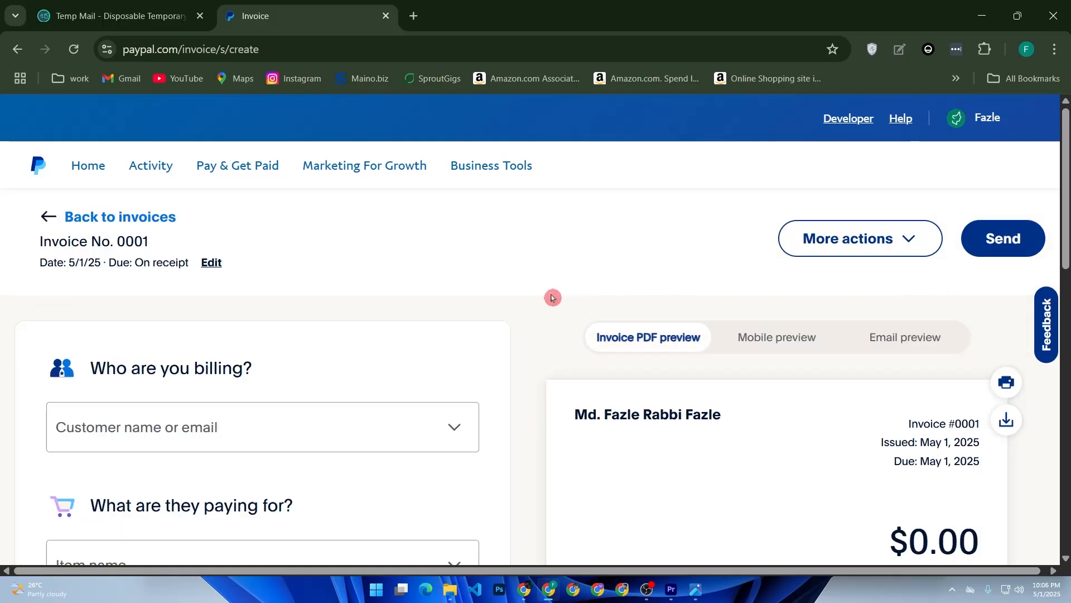
Enter the customer's full name in Bill to and choose Create new customer.
scroll(513, 269, down, 3)
scroll(481, 289, up, 3)
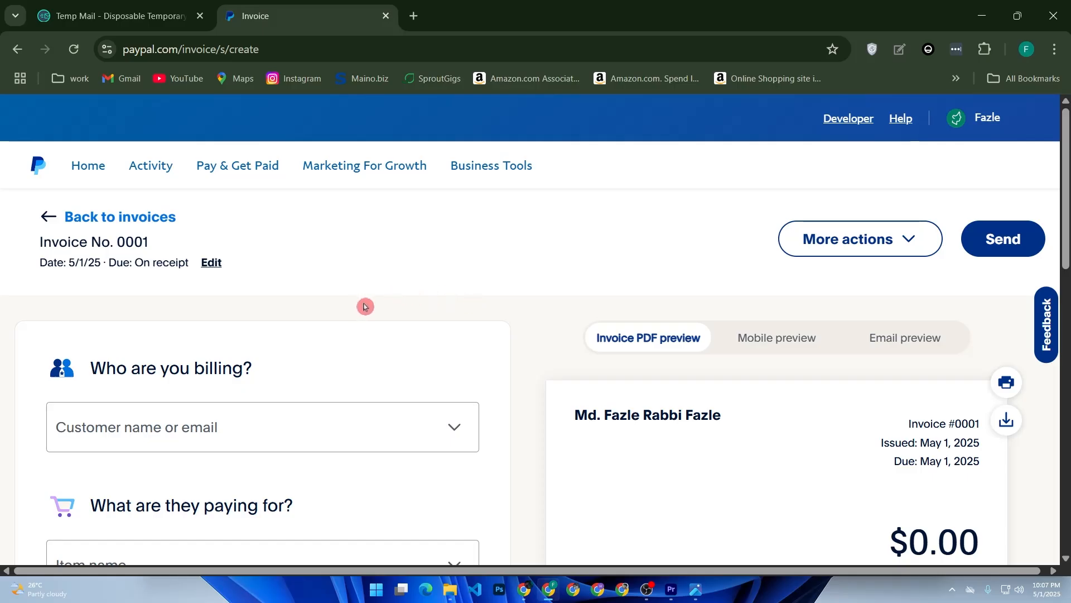
click(243, 419)
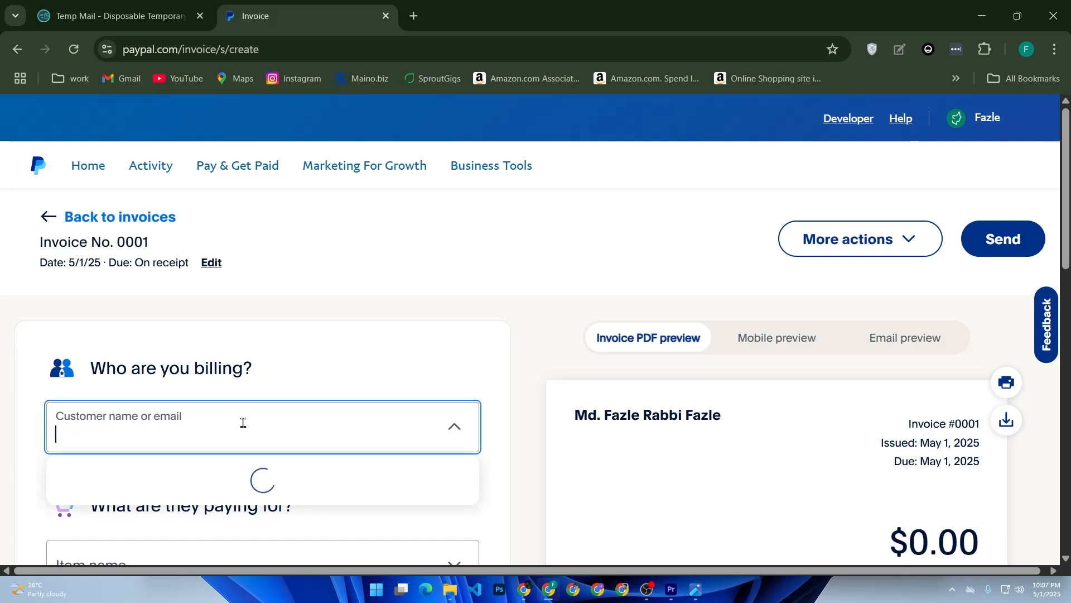
text(fazle)
key(BackSpace)
key(BackSpace)
key(BackSpace)
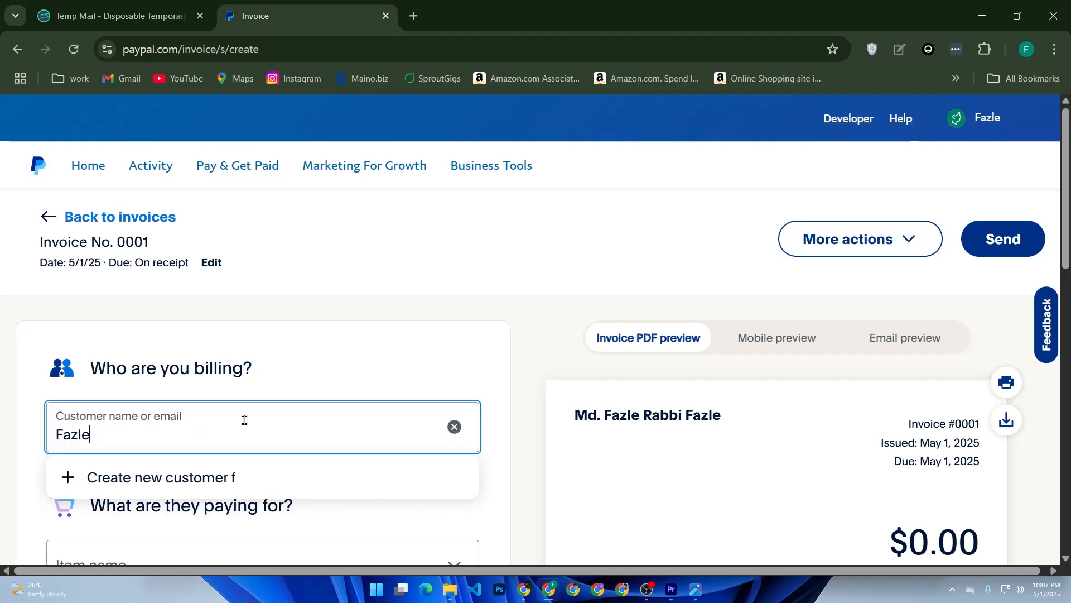
click(286, 483)
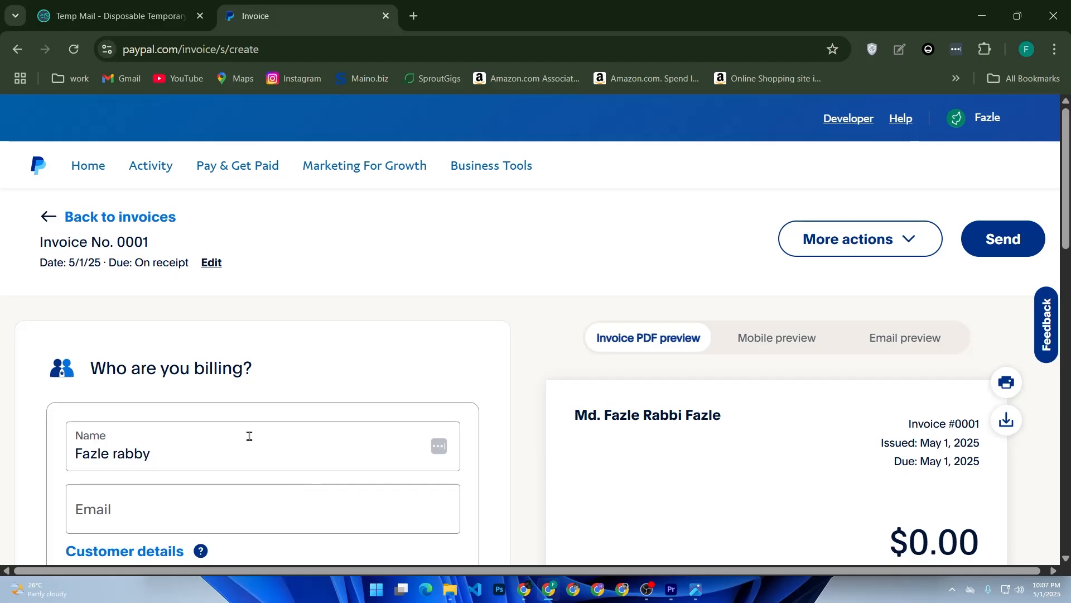
Fill in the customer's saved e-mail address and add them as recipient.
scroll(185, 443, down, 2)
click(192, 382)
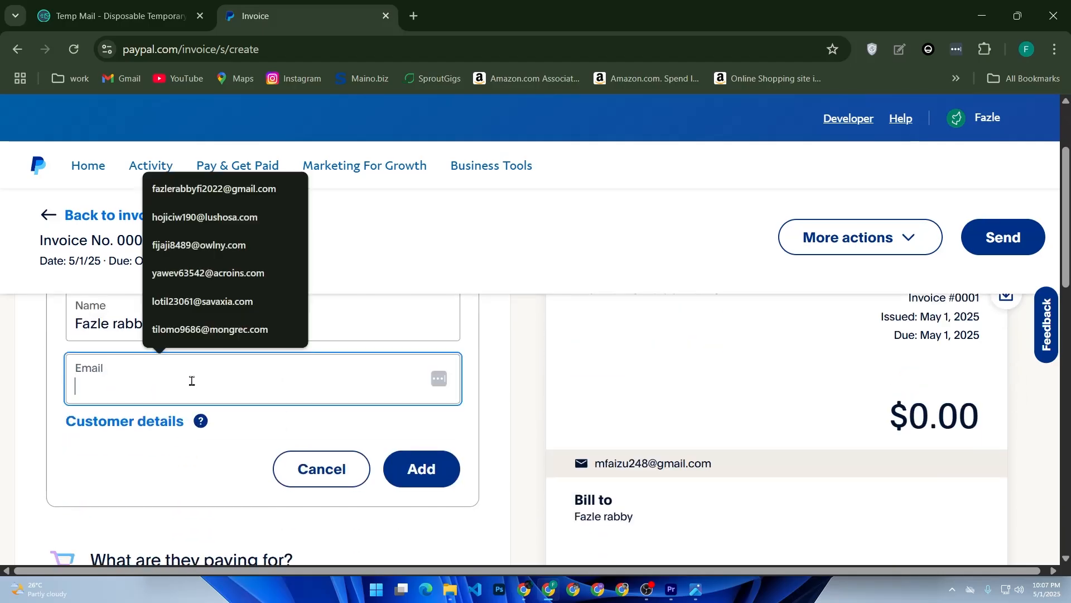
click(172, 187)
click(423, 468)
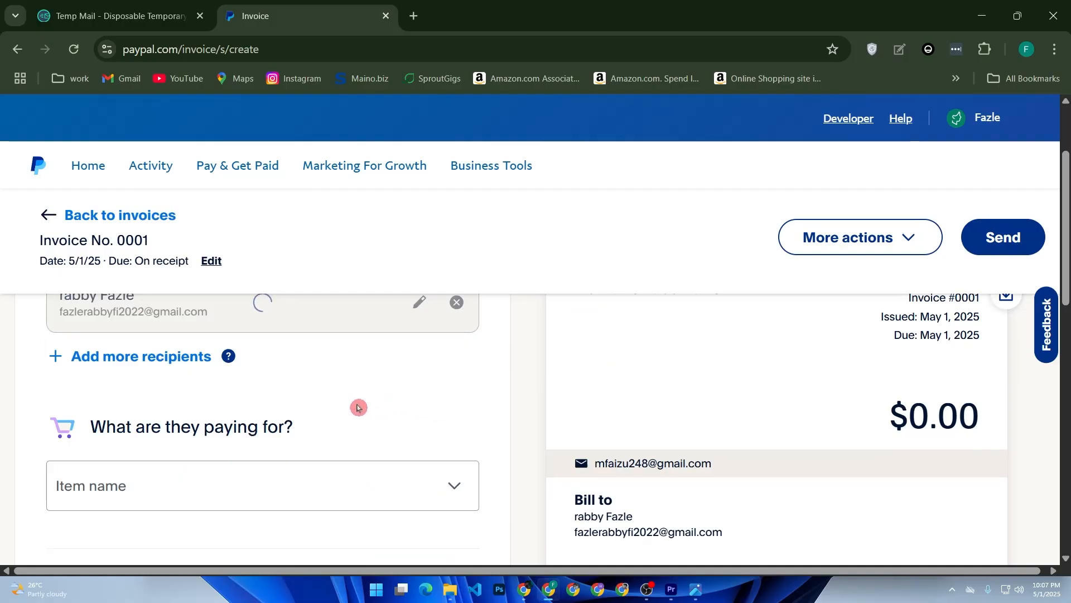
Edit the recipient to clear the name, keeping only the e-mail, and save.
scroll(374, 407, up, 2)
scroll(375, 407, down, 3)
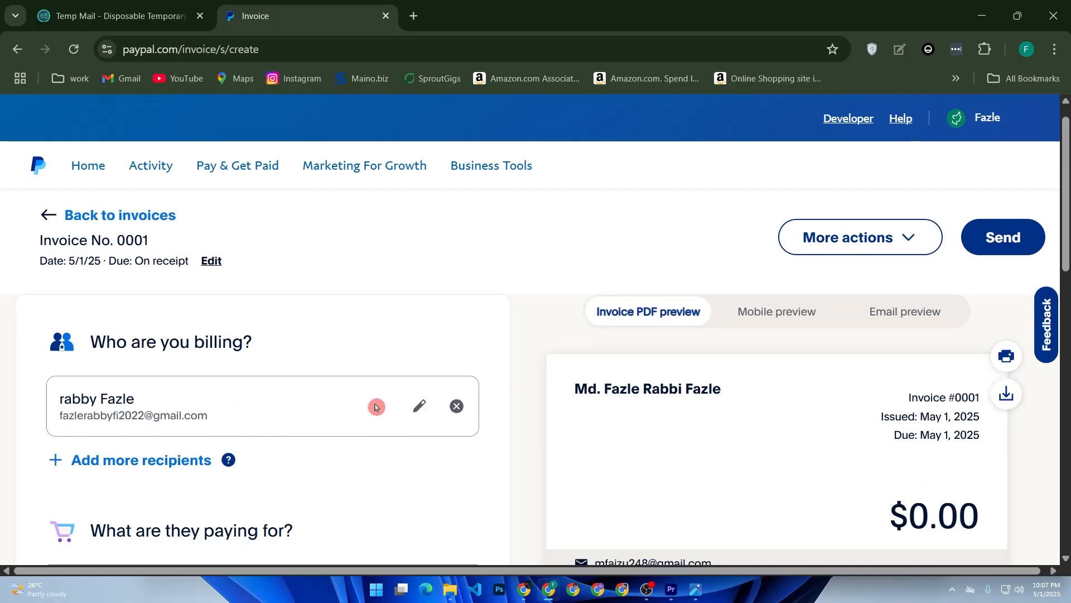
scroll(401, 407, up, 3)
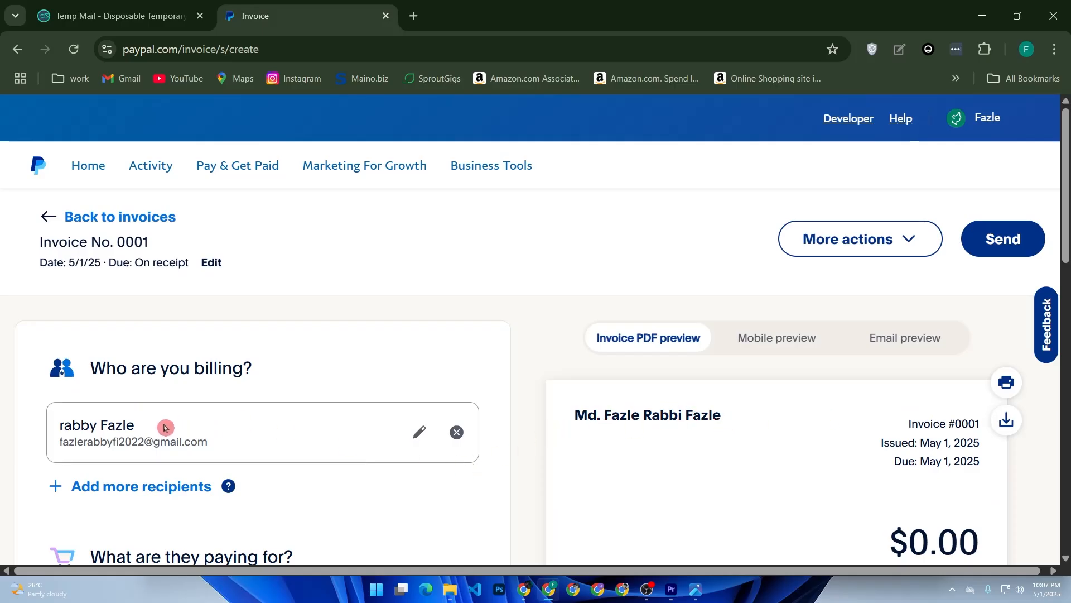
click(421, 433)
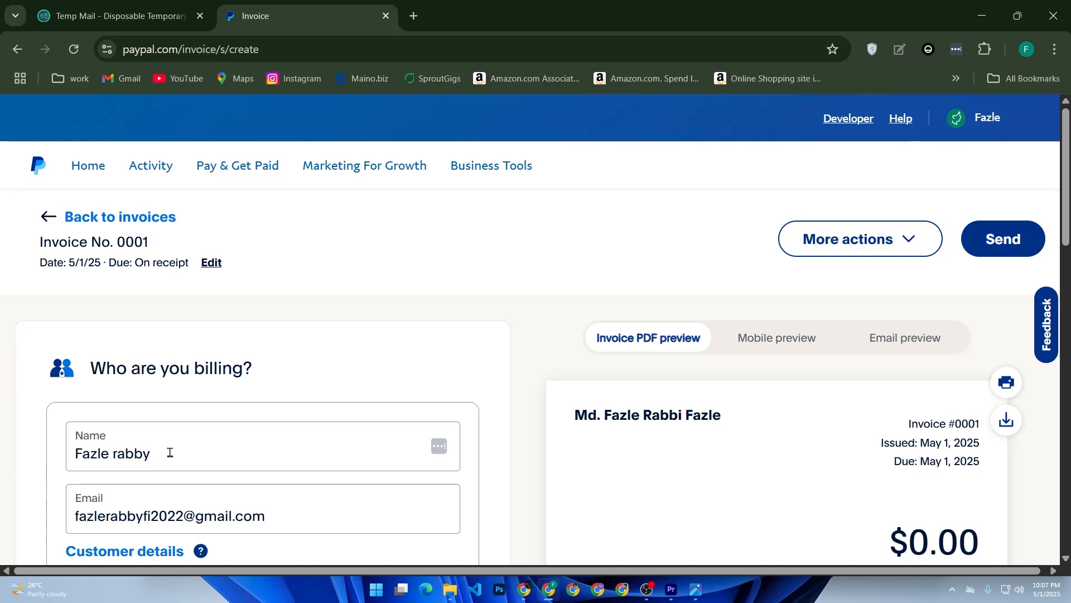
drag(148, 451, 72, 457)
key(BackSpace)
scroll(458, 486, down, 2)
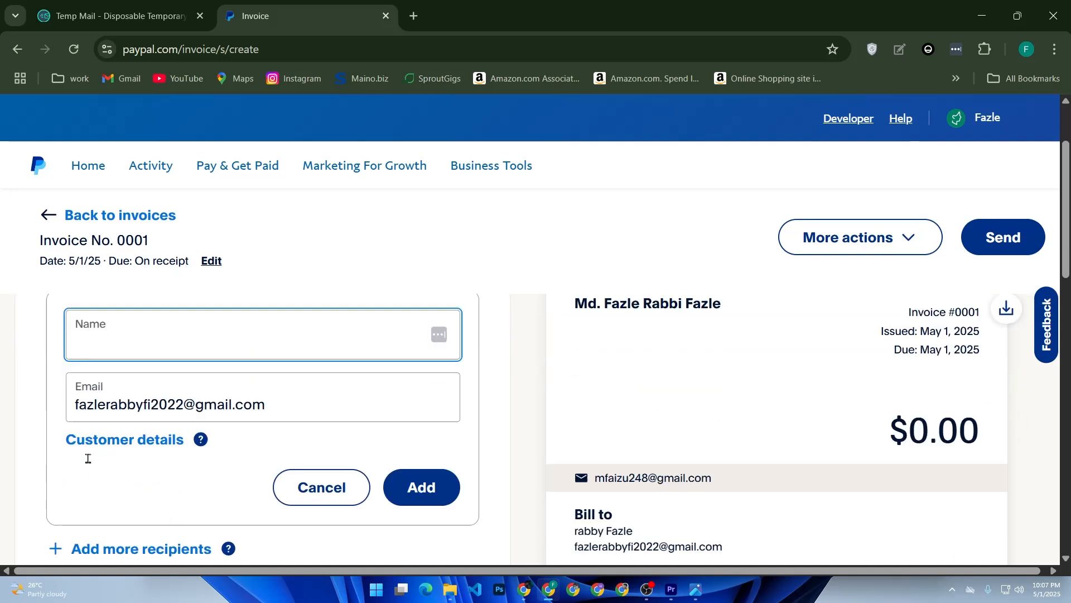
click(439, 471)
scroll(450, 470, up, 2)
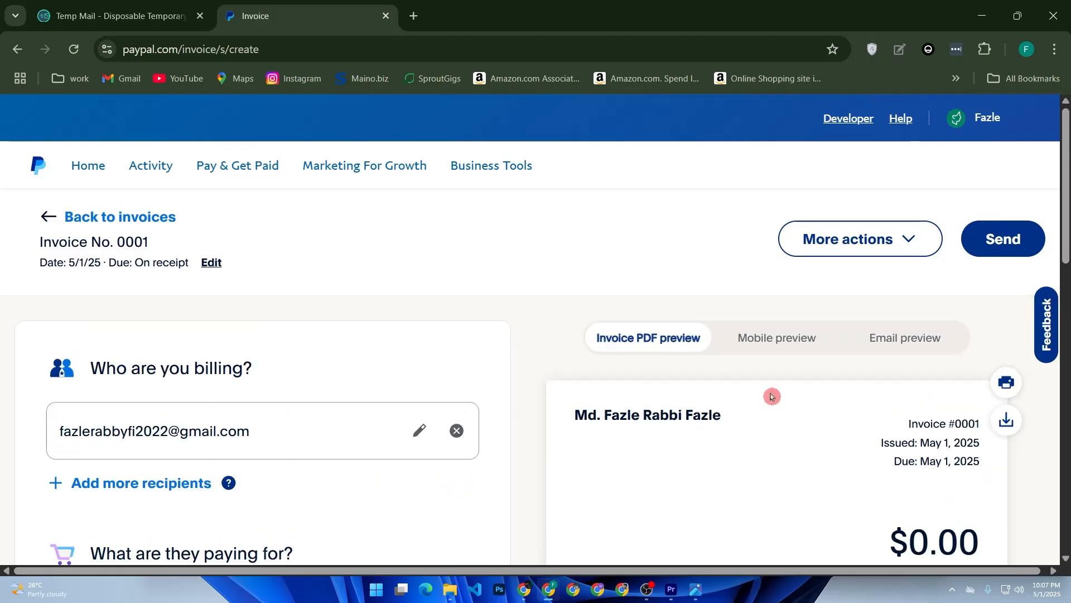
drag(575, 416, 862, 431)
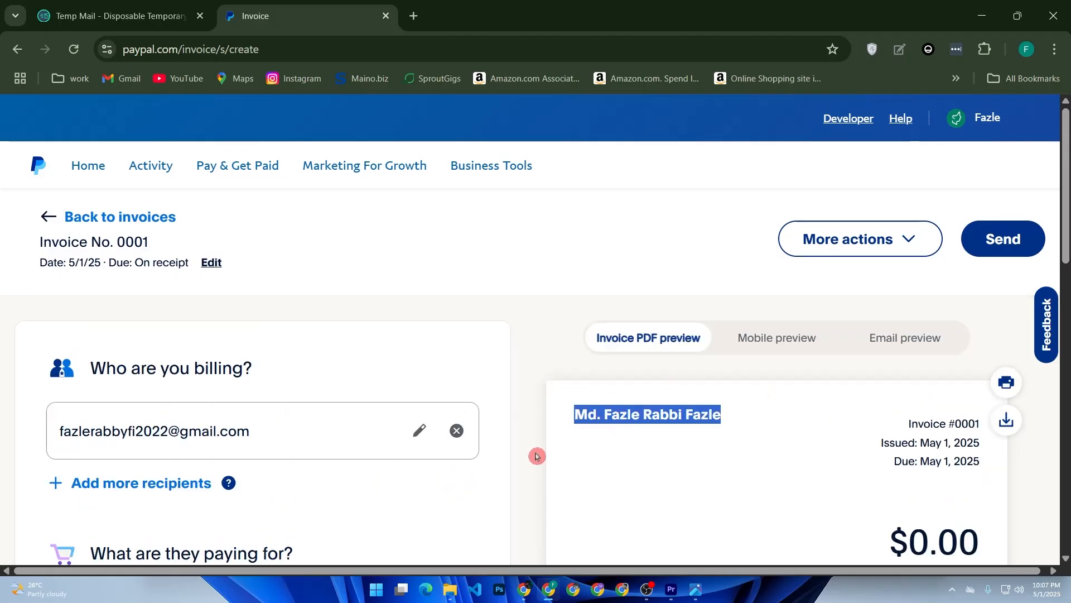
click(444, 495)
scroll(670, 439, down, 2)
scroll(659, 452, up, 2)
click(778, 341)
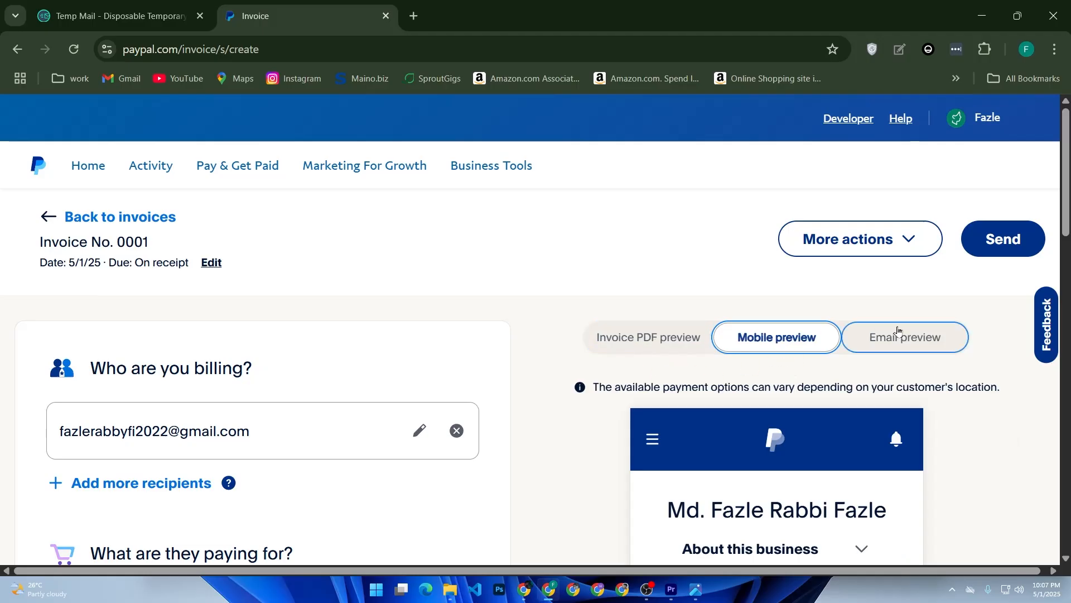
click(873, 338)
scroll(810, 430, down, 10)
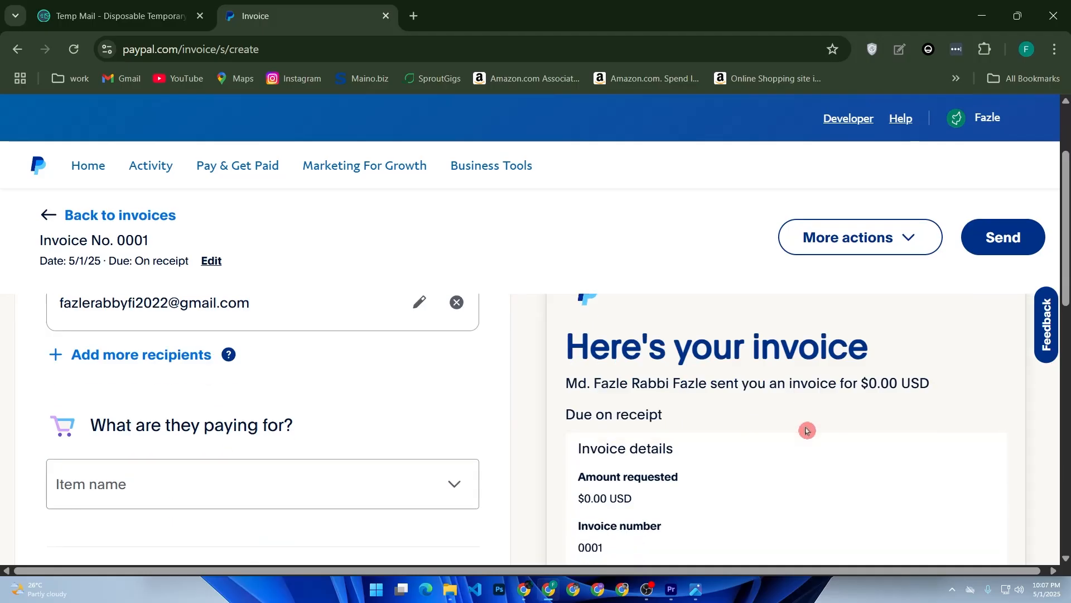
scroll(814, 429, up, 10)
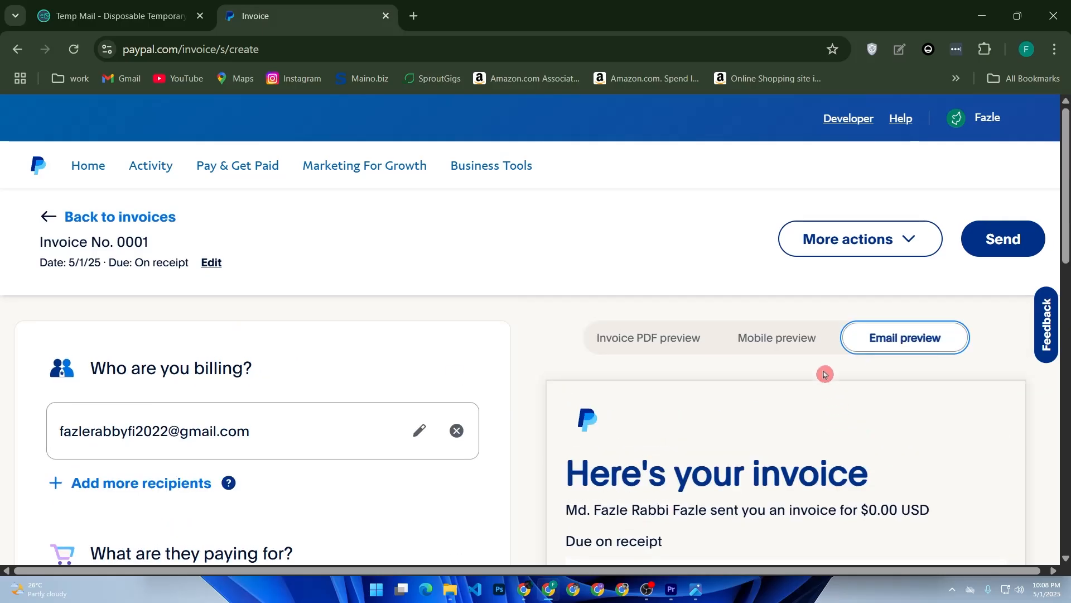
click(656, 339)
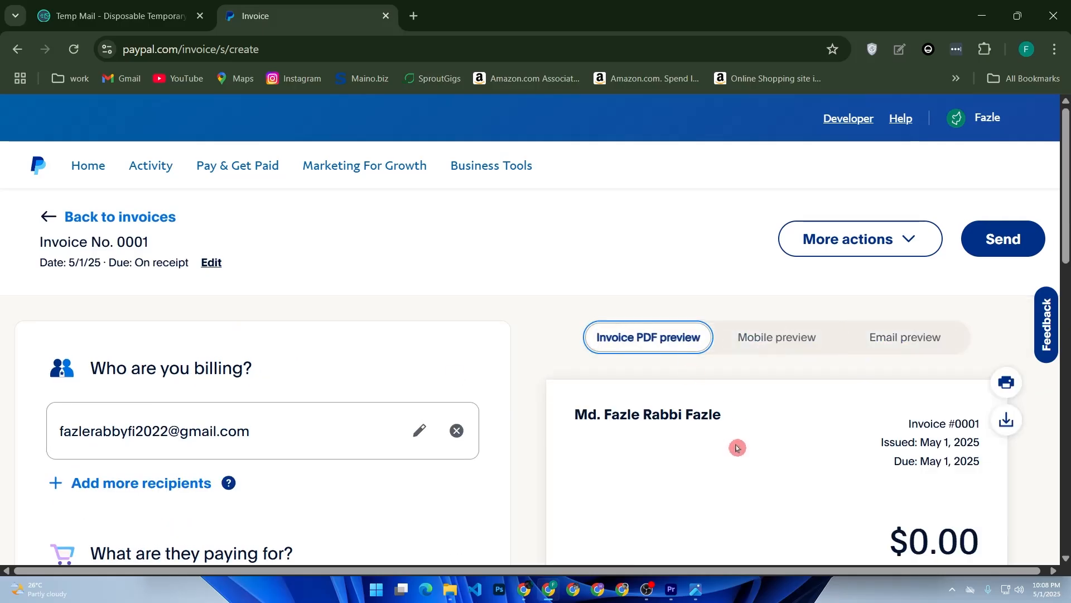
scroll(443, 469, down, 5)
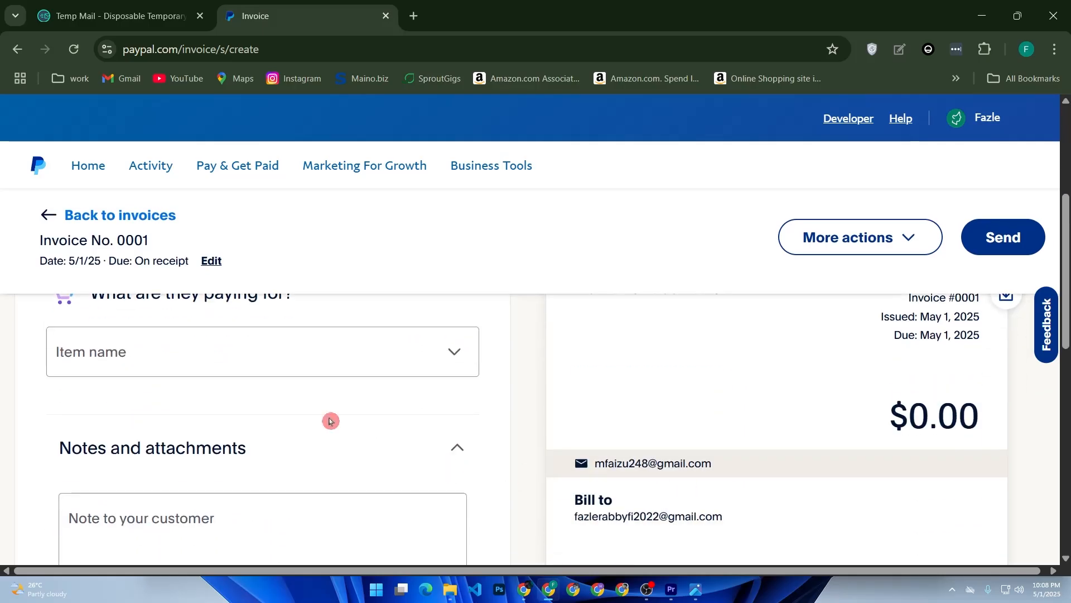
click(384, 360)
Create a new invoice item named 'chair'.
click(421, 474)
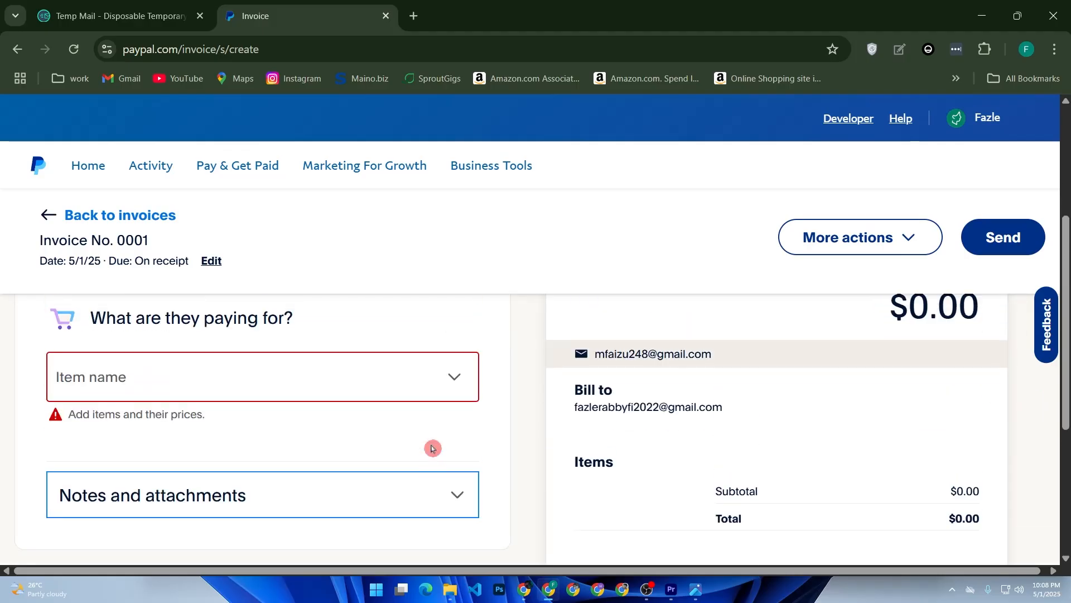
scroll(433, 449, up, 2)
scroll(433, 449, down, 2)
click(446, 384)
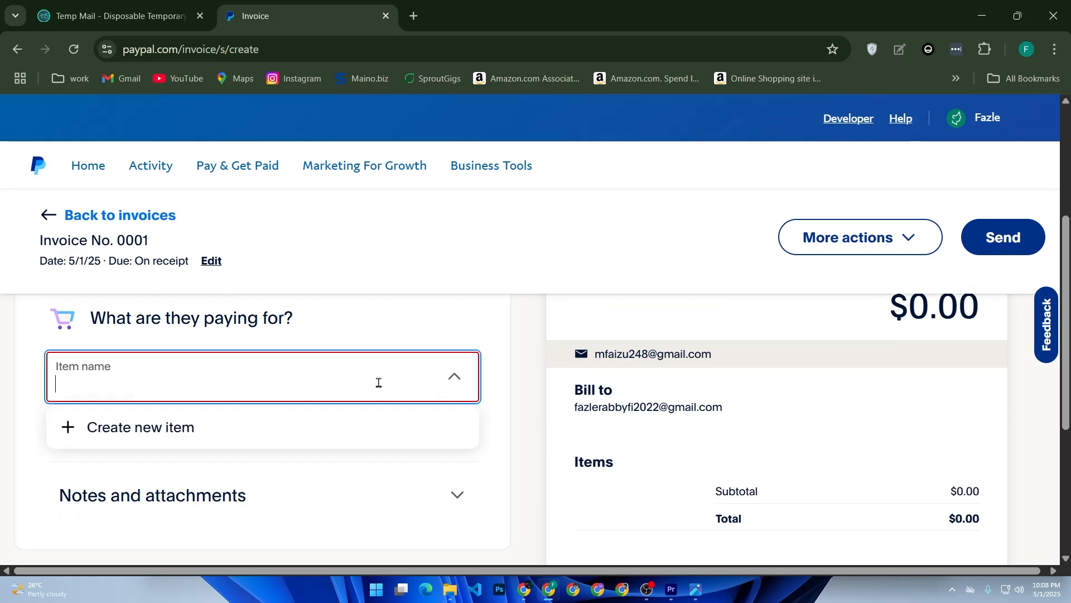
text(chair)
click(364, 425)
Give the chair quantity 1 at 50 USD per unit and add it to the invoice.
scroll(418, 407, down, 2)
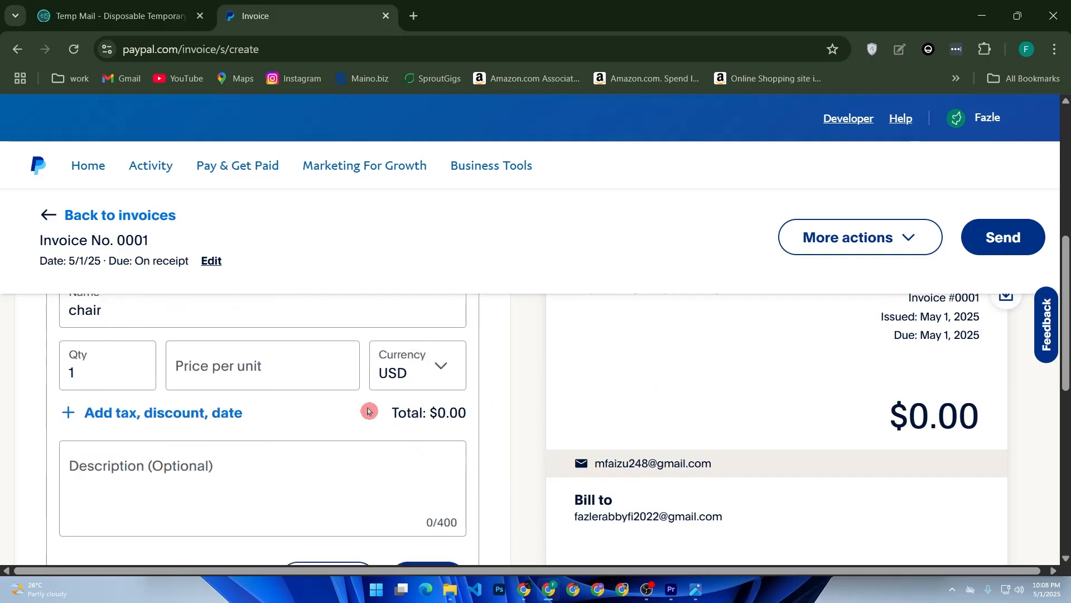
click(111, 367)
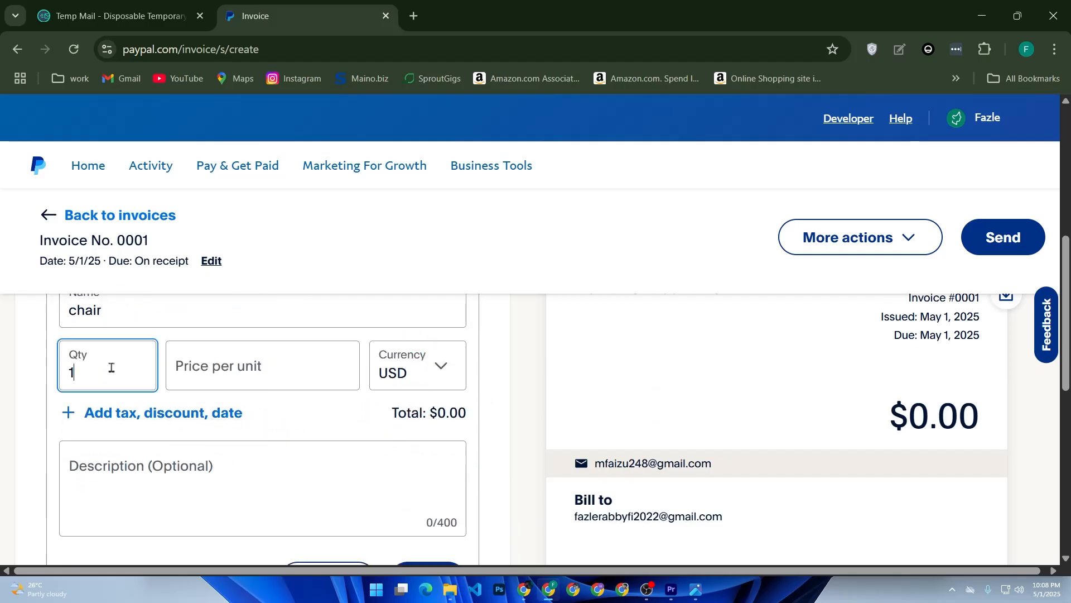
click(239, 363)
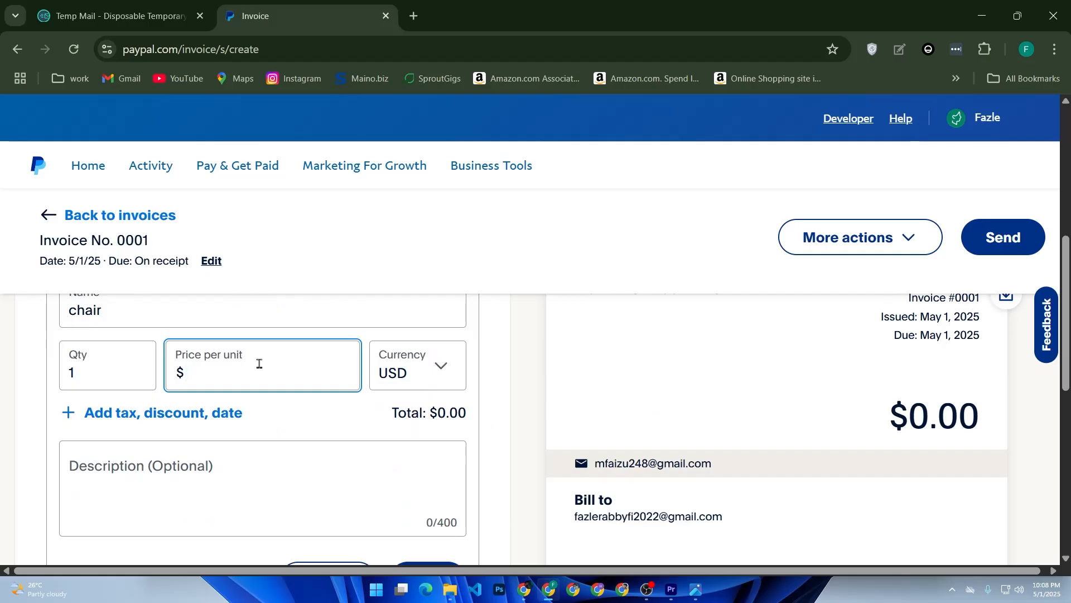
text(50)
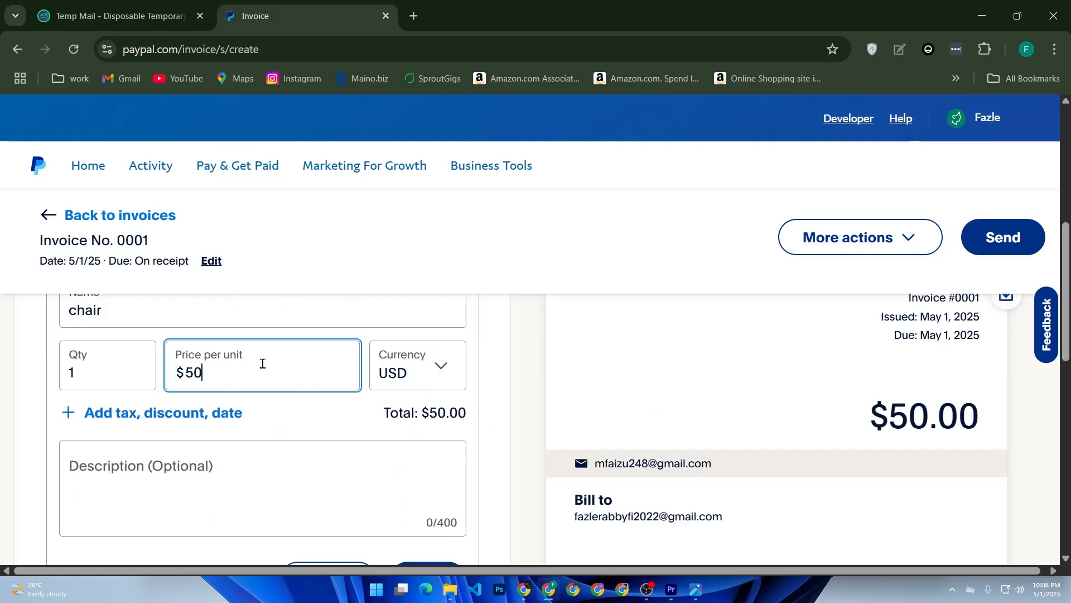
click(451, 375)
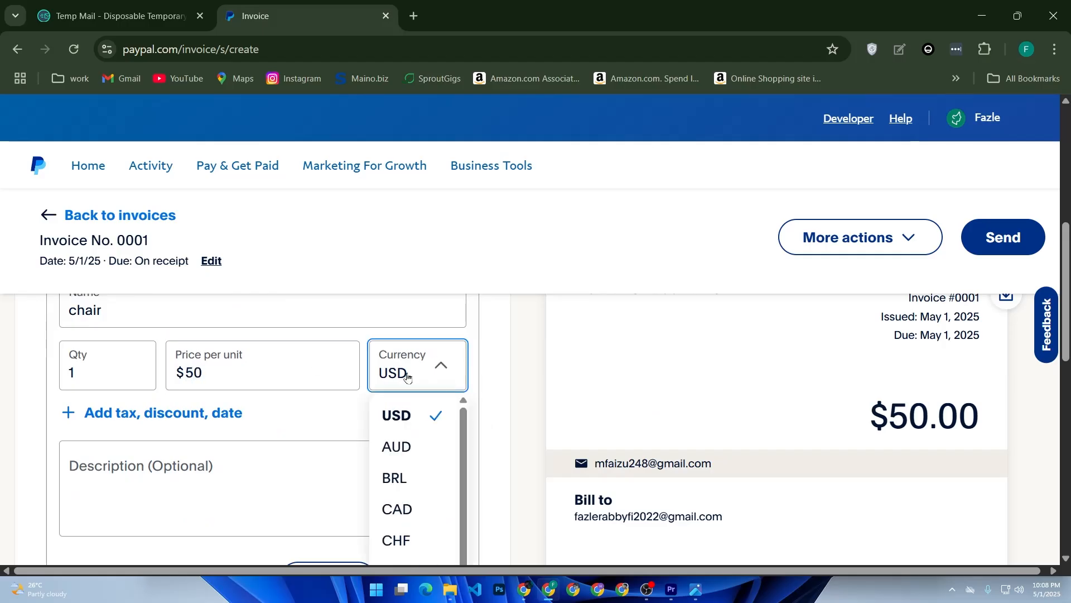
scroll(409, 447, down, 5)
click(284, 427)
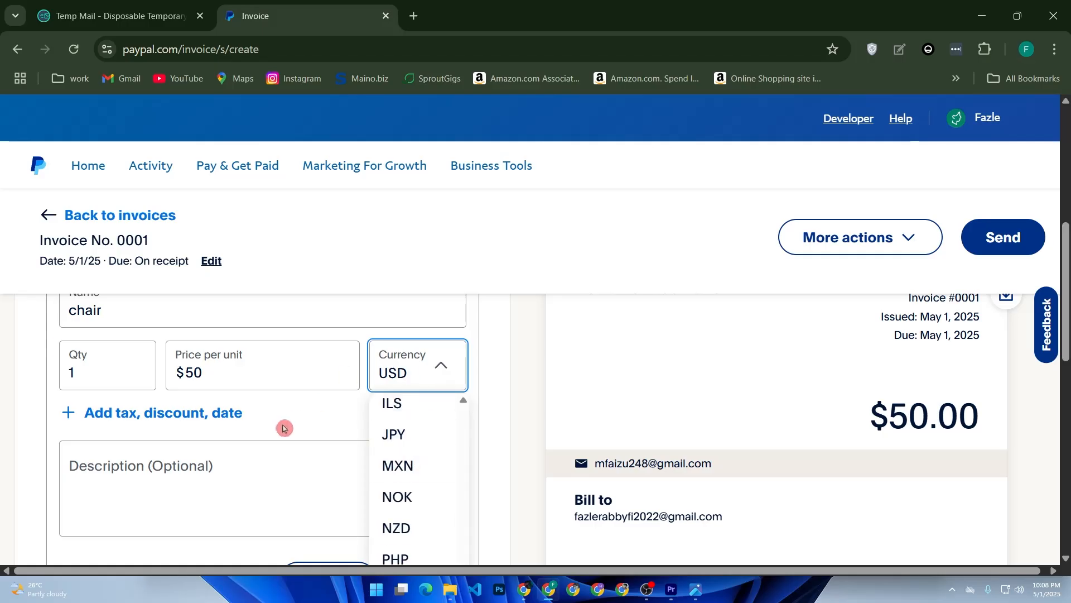
scroll(215, 457, down, 2)
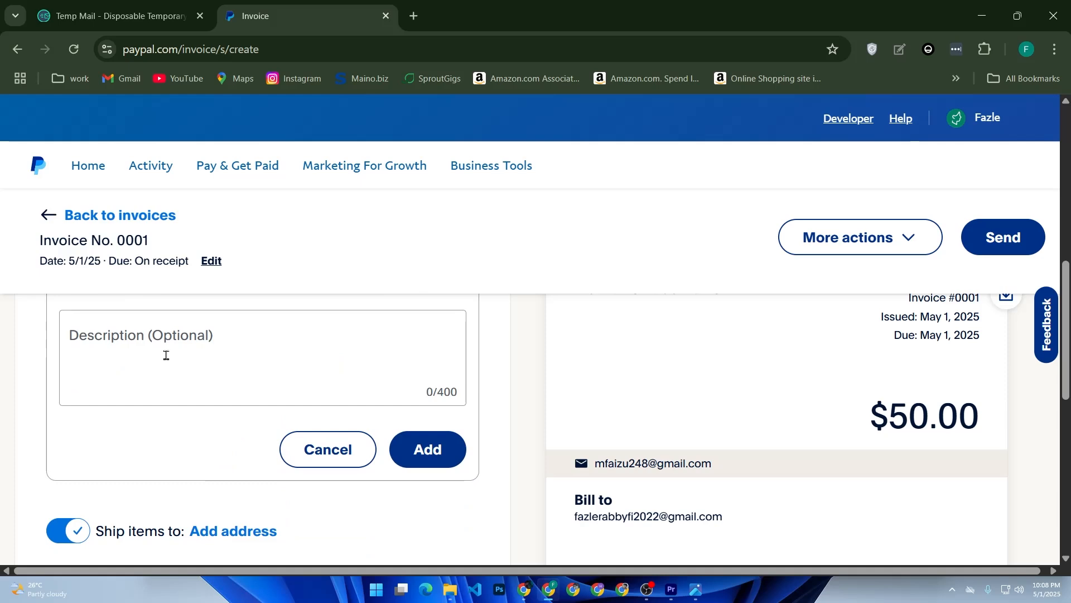
click(433, 447)
scroll(390, 426, down, 2)
scroll(391, 427, up, 2)
scroll(541, 426, up, 6)
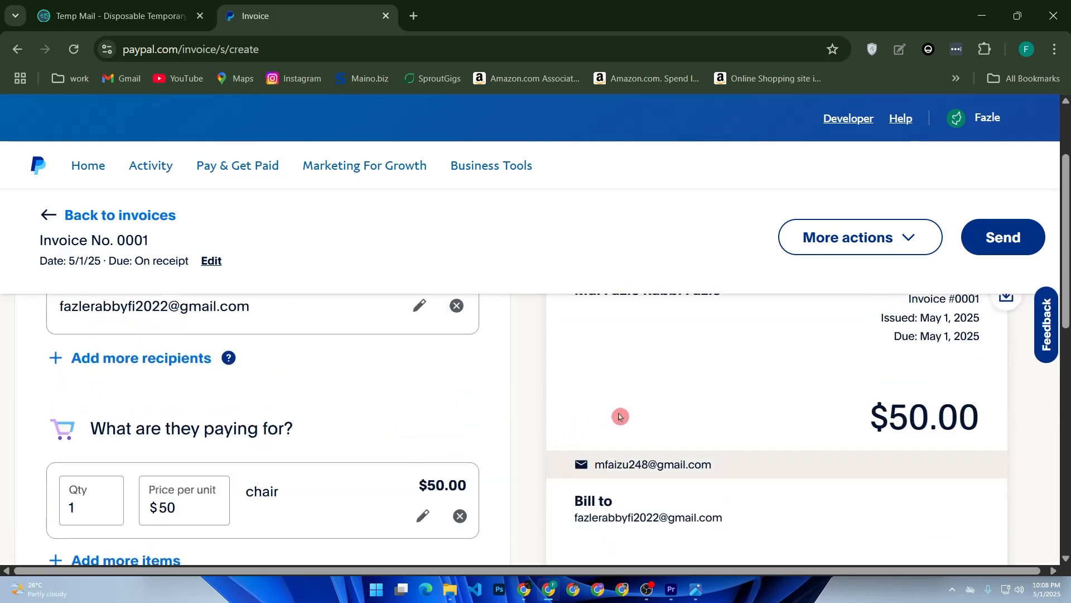
Zoom the page out, expand Notes and attachments, and select the customer note box.
key(ctrl+minus)
scroll(621, 413, down, 8)
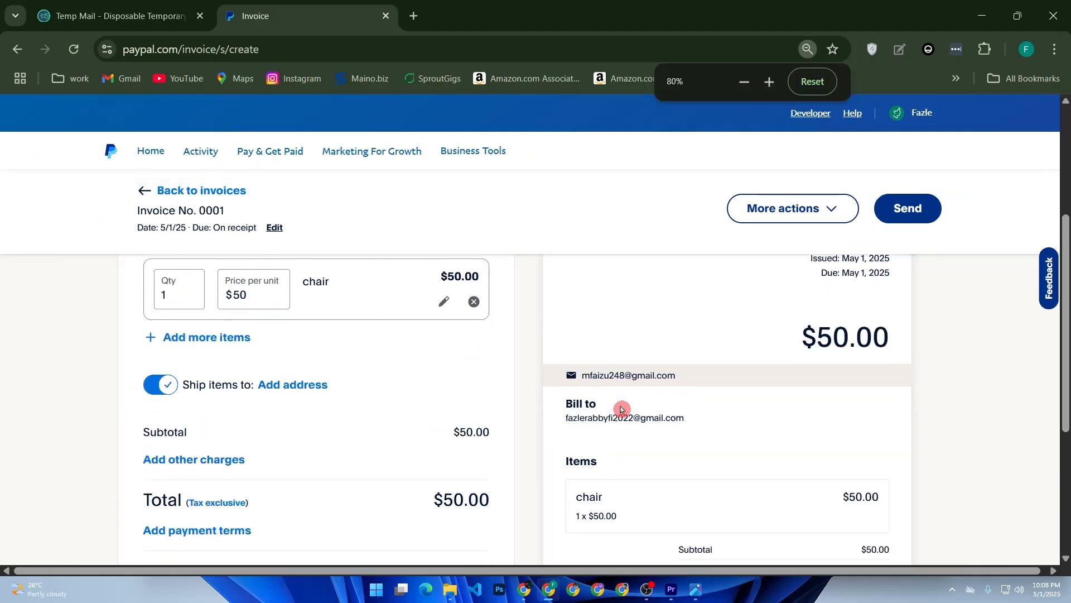
scroll(428, 434, up, 10)
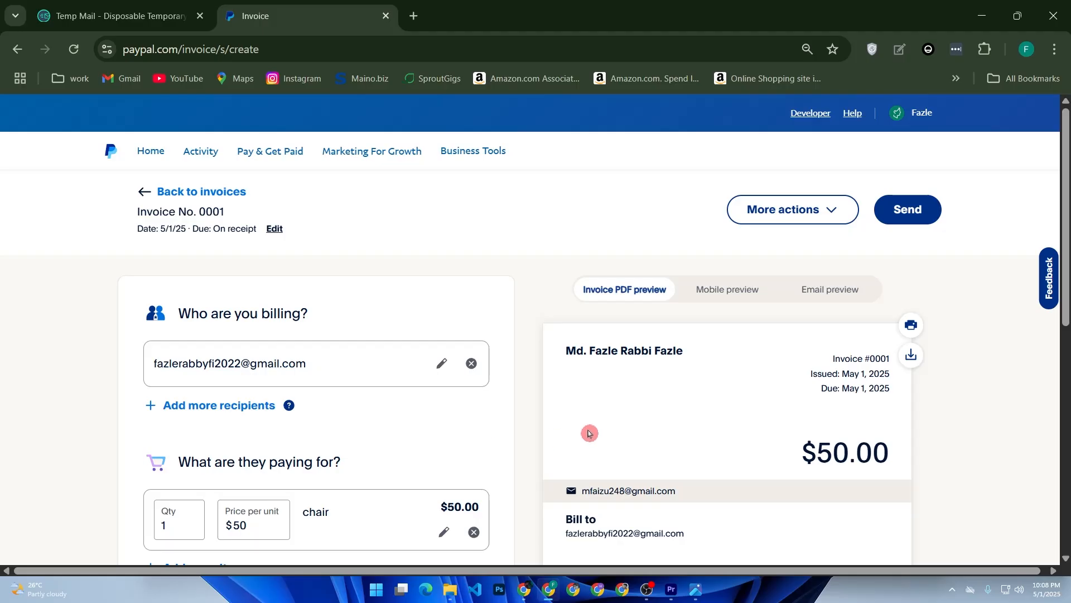
scroll(529, 440, down, 10)
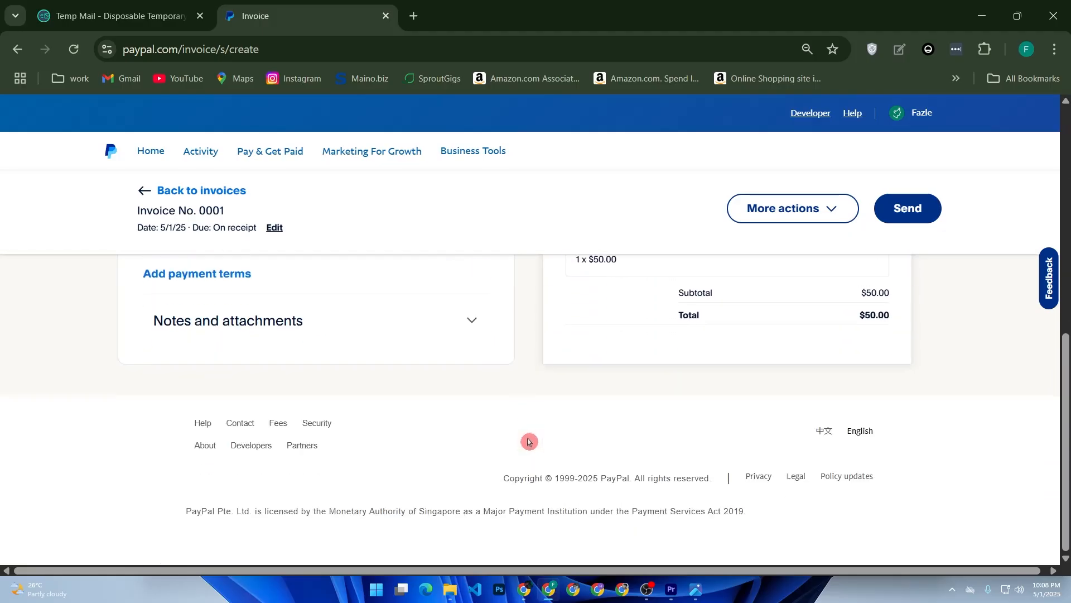
scroll(529, 440, up, 3)
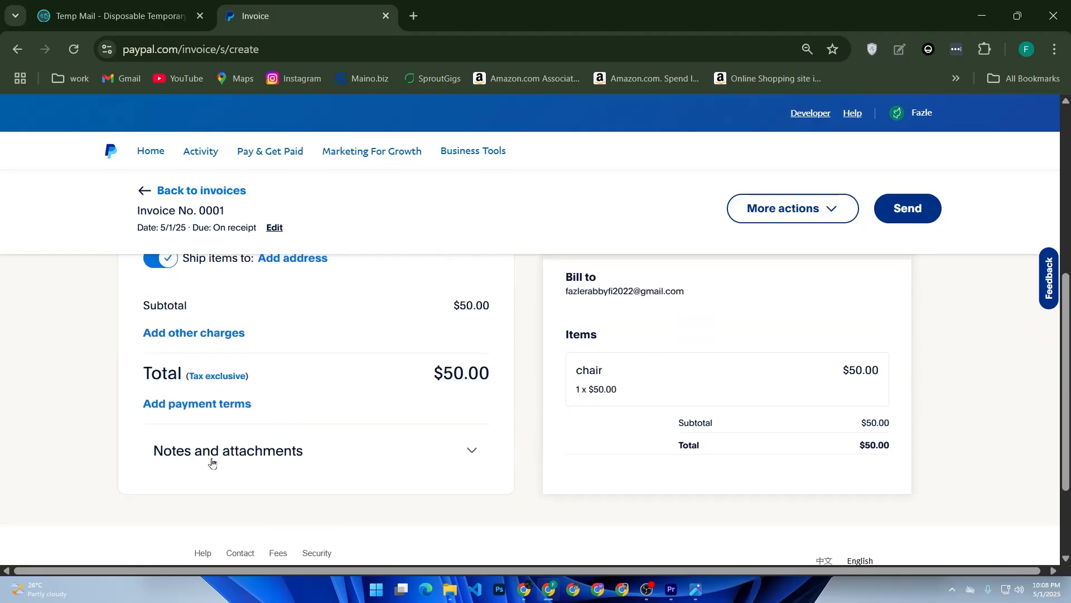
click(284, 452)
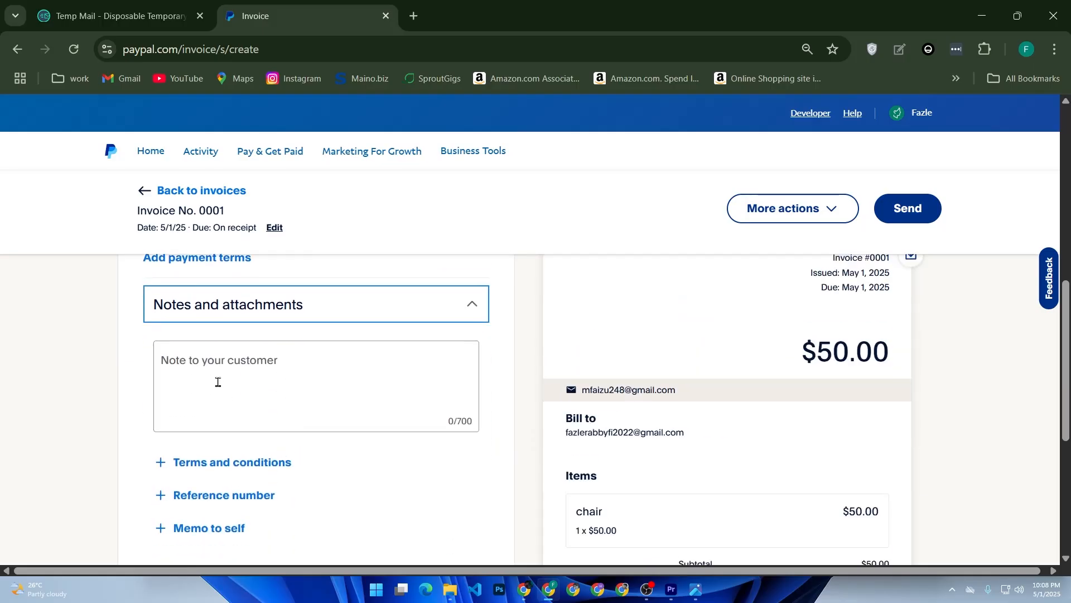
click(217, 382)
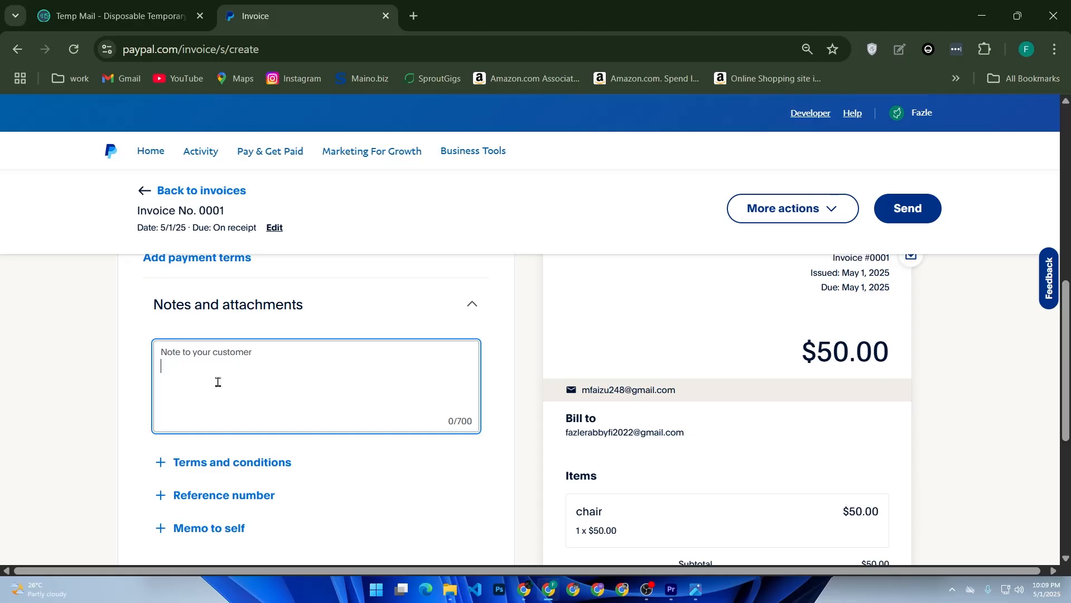
Open and close the More actions list without choosing anything.
scroll(657, 431, up, 10)
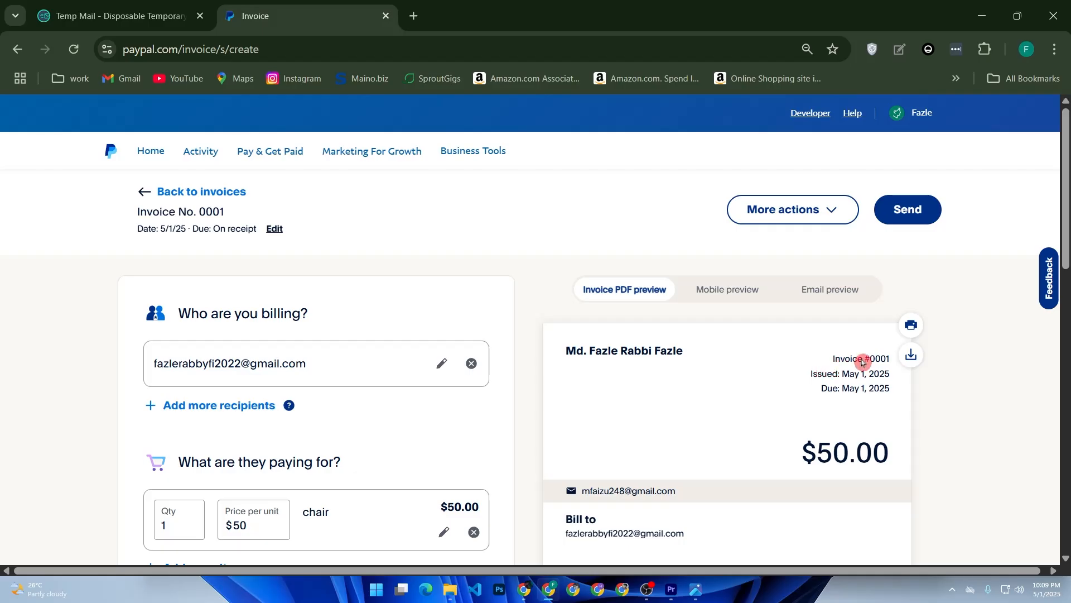
scroll(862, 357, down, 7)
scroll(854, 359, up, 7)
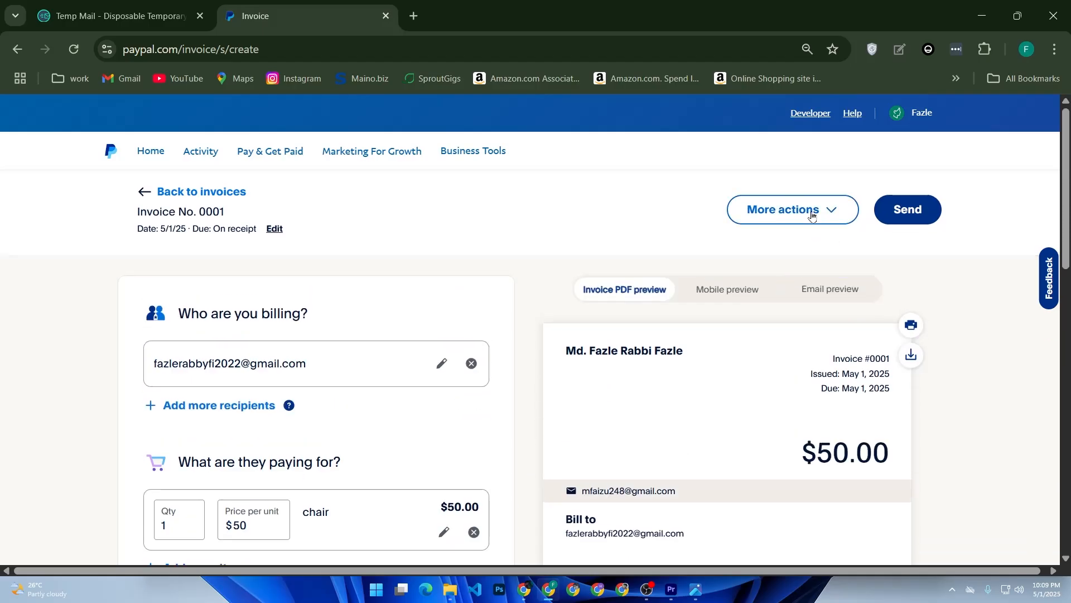
click(829, 216)
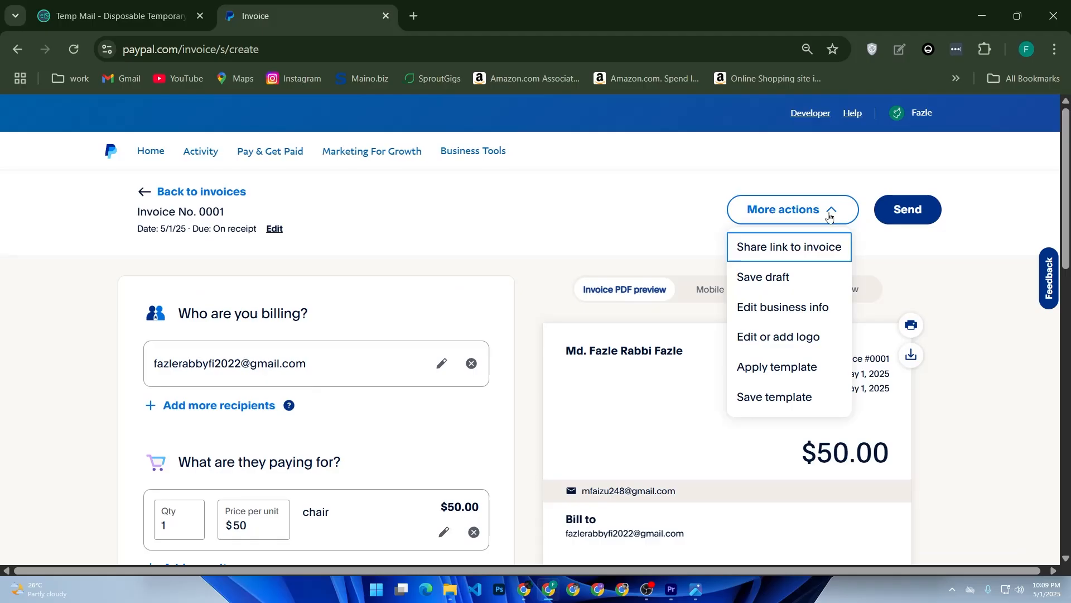
click(829, 216)
scroll(396, 430, down, 5)
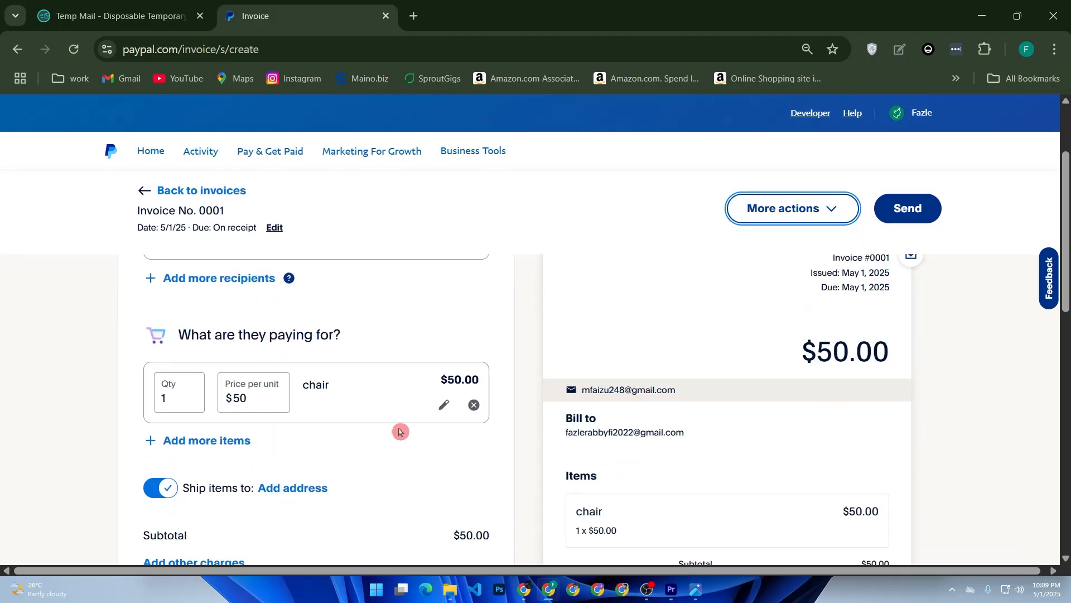
scroll(400, 432, down, 5)
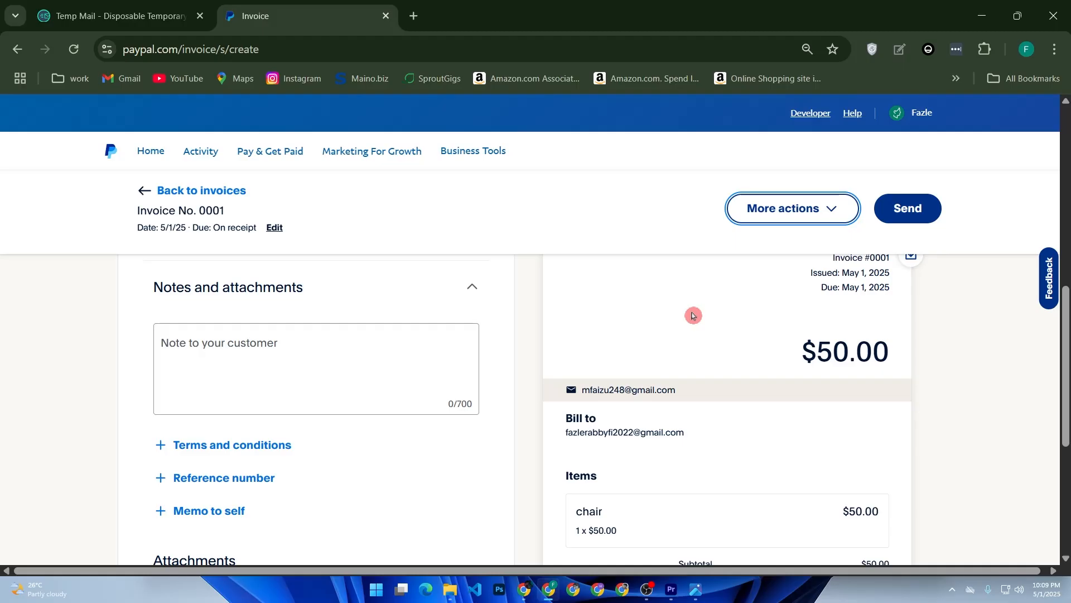
Replace invoice number 0001 with a new 12-digit number, keep Due On receipt, and save.
click(270, 232)
click(270, 230)
drag(791, 180, 720, 176)
click(817, 236)
click(801, 296)
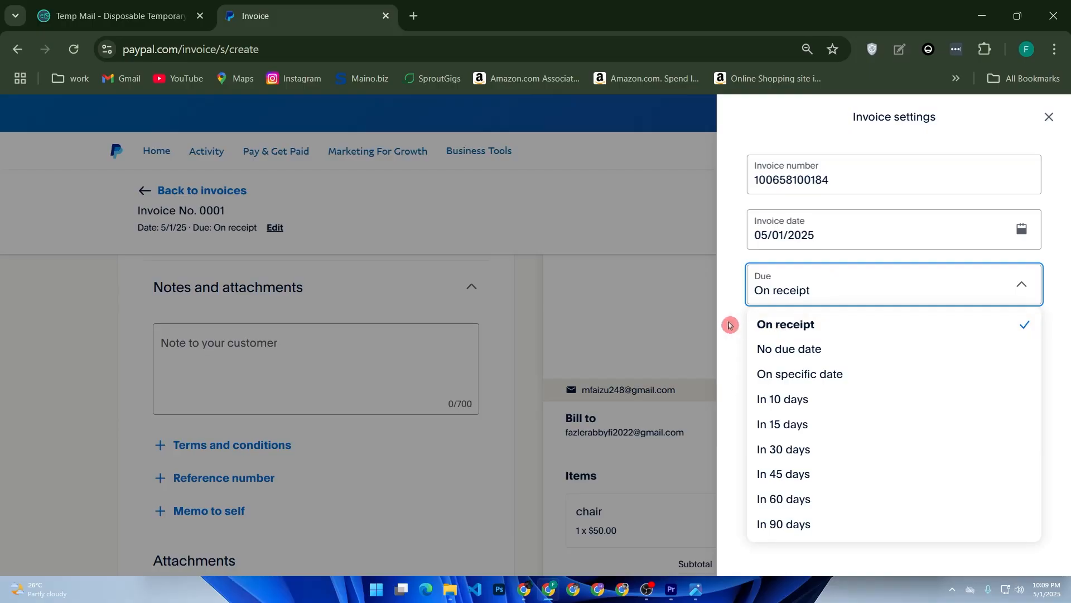
click(730, 324)
click(892, 349)
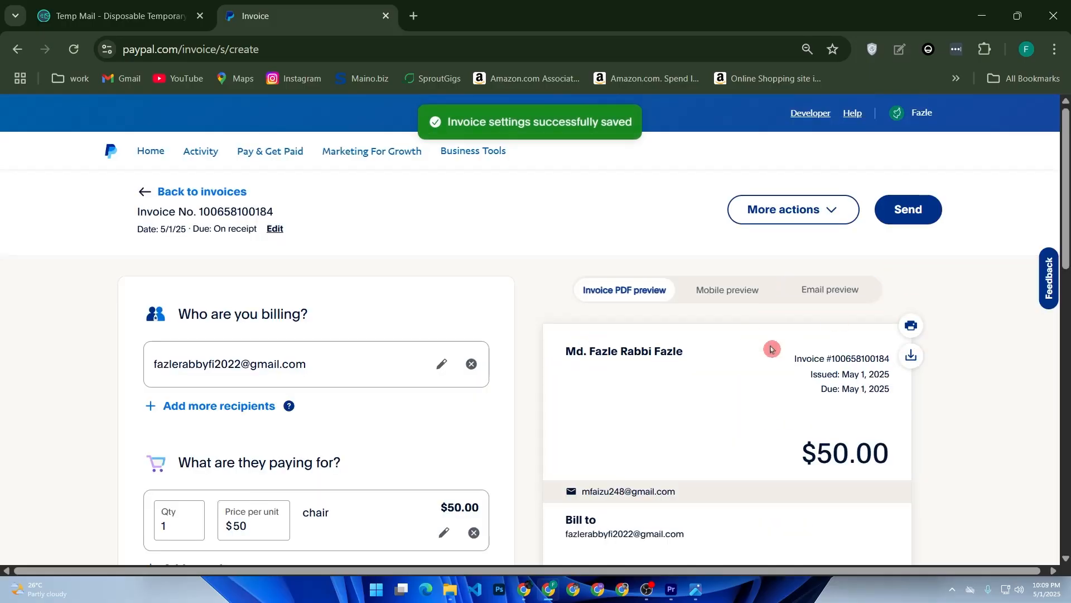
drag(809, 348, 832, 374)
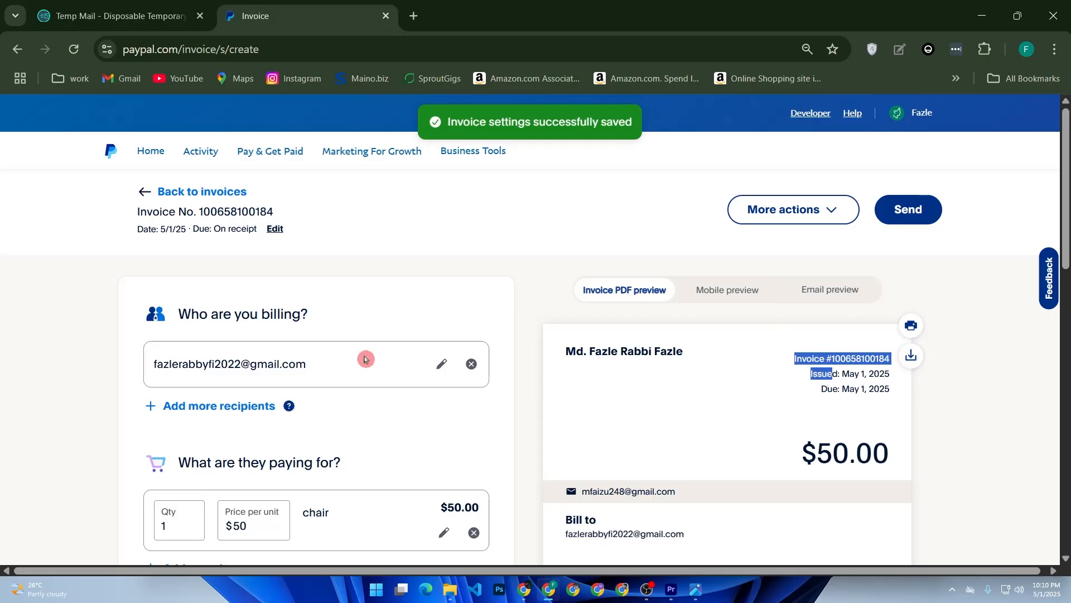
Scroll the invoice form and check payment terms without changing them.
scroll(365, 359, down, 10)
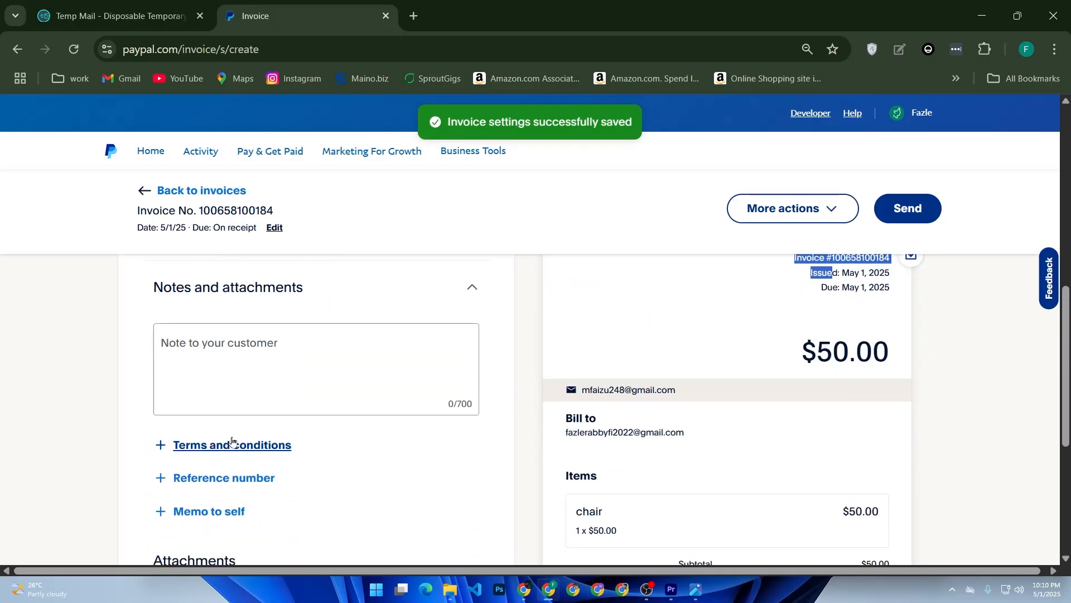
scroll(364, 368, up, 10)
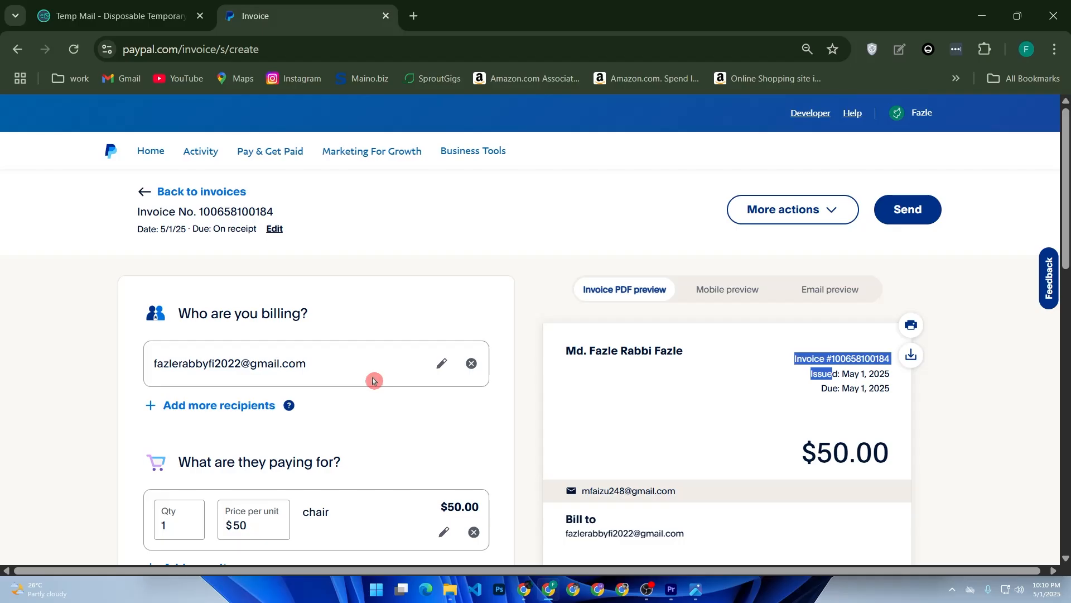
scroll(401, 412, down, 5)
scroll(234, 465, down, 2)
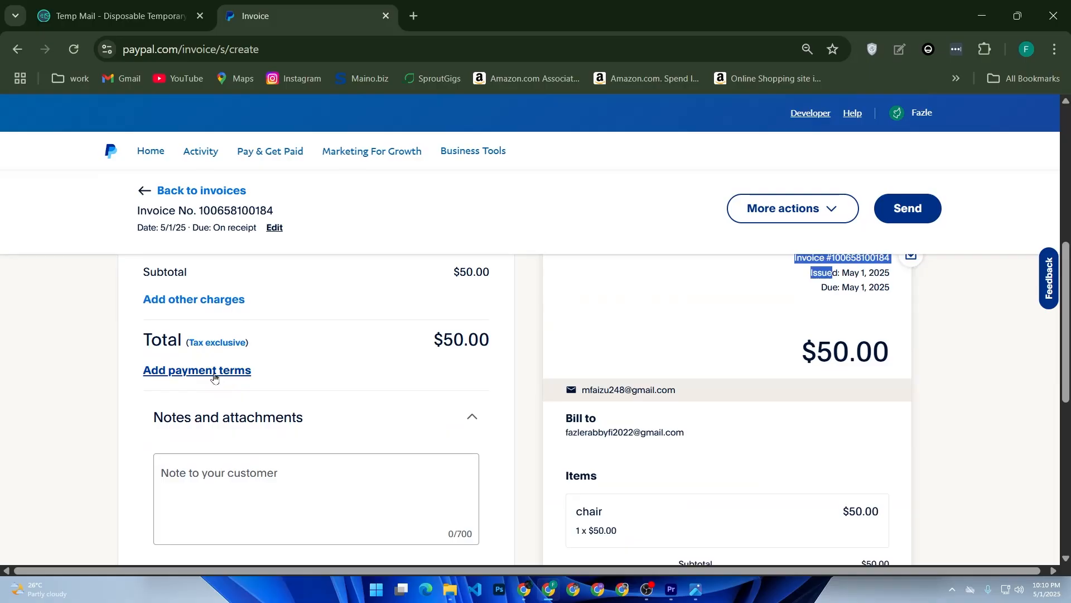
scroll(217, 379, up, 4)
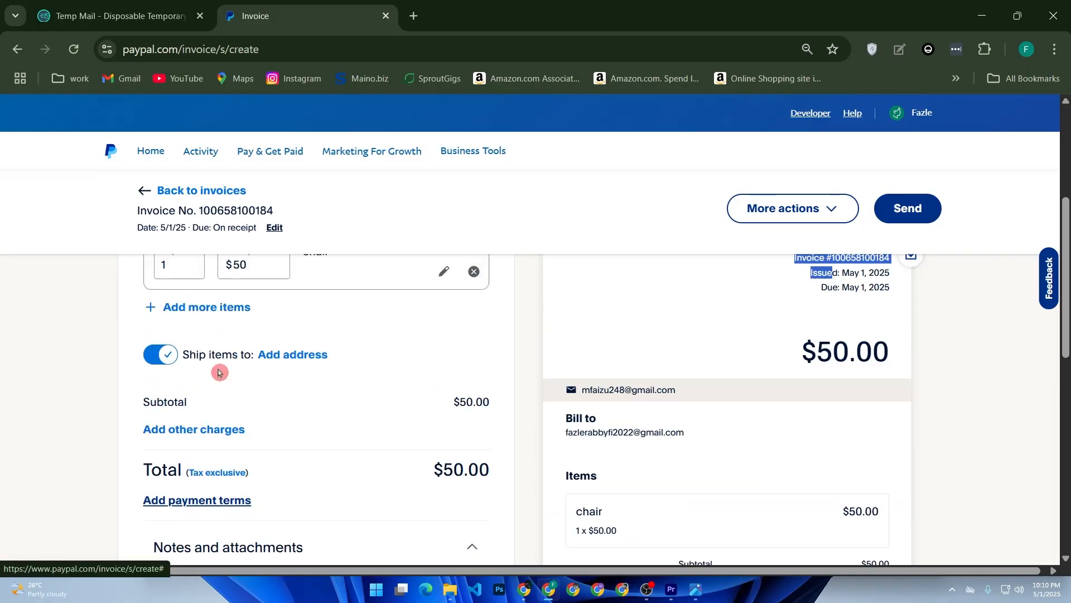
scroll(225, 413, down, 4)
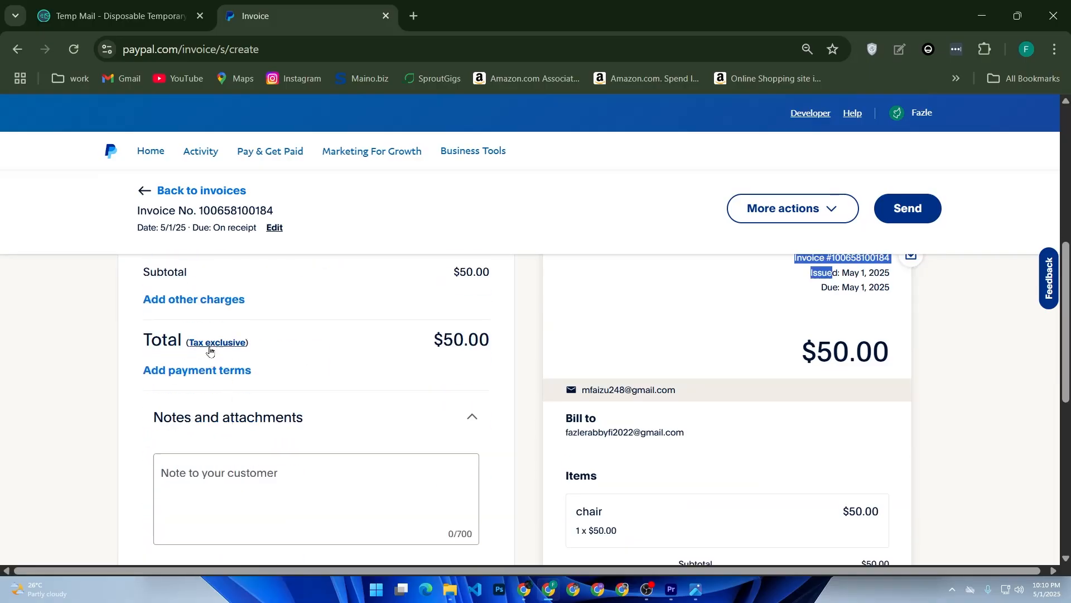
click(234, 369)
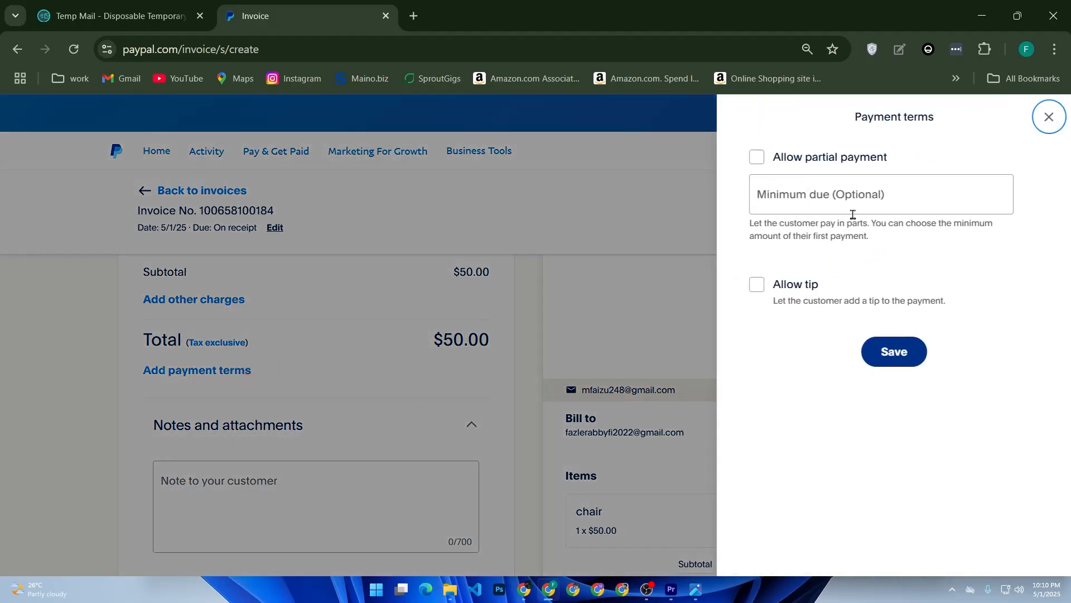
click(390, 333)
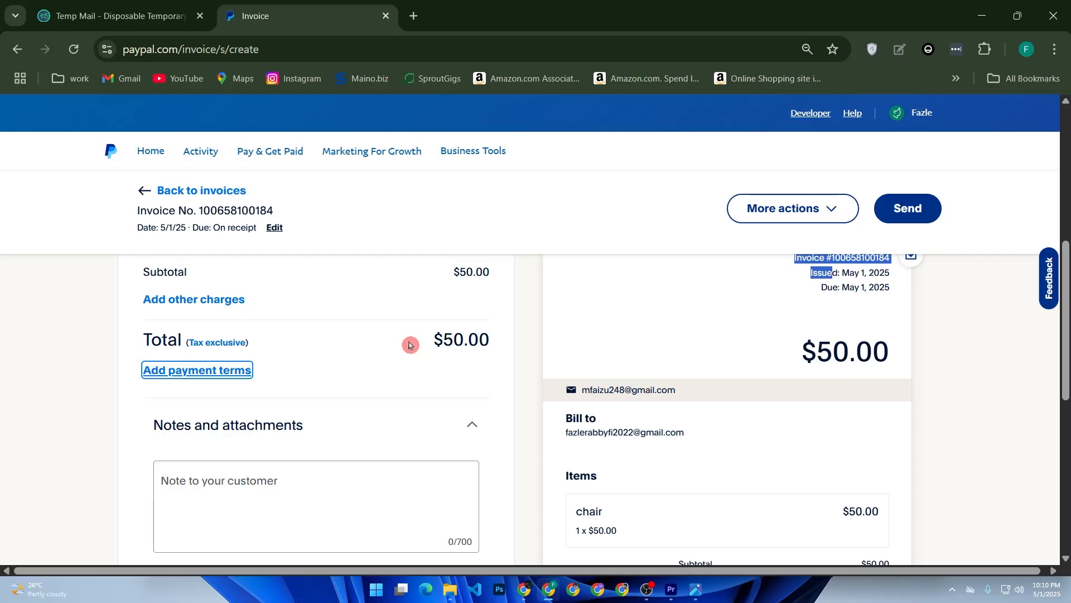
Select the empty 'Note to your customer' box under Notes and attachments.
scroll(368, 444, down, 2)
scroll(371, 449, down, 2)
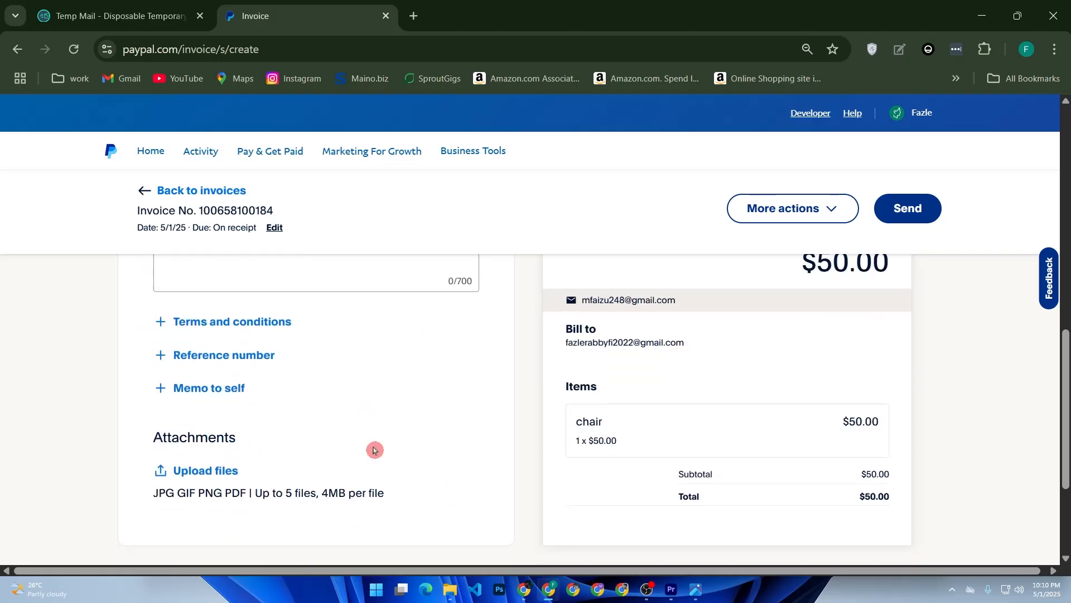
scroll(329, 402, up, 2)
click(245, 364)
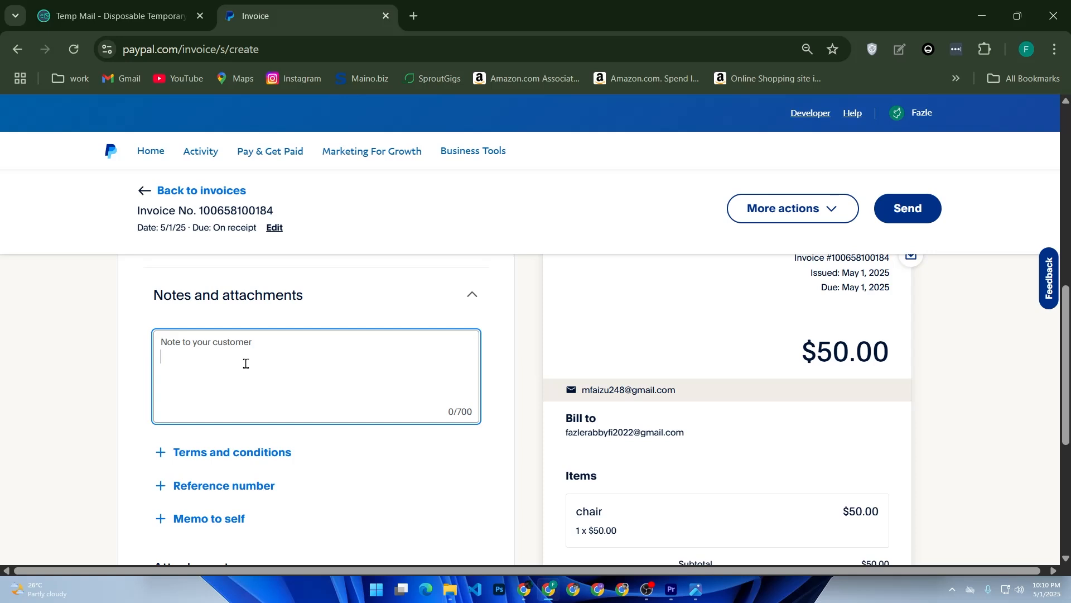
Write the customer note 'thank you sir' and return to the top of the form.
text(thank)
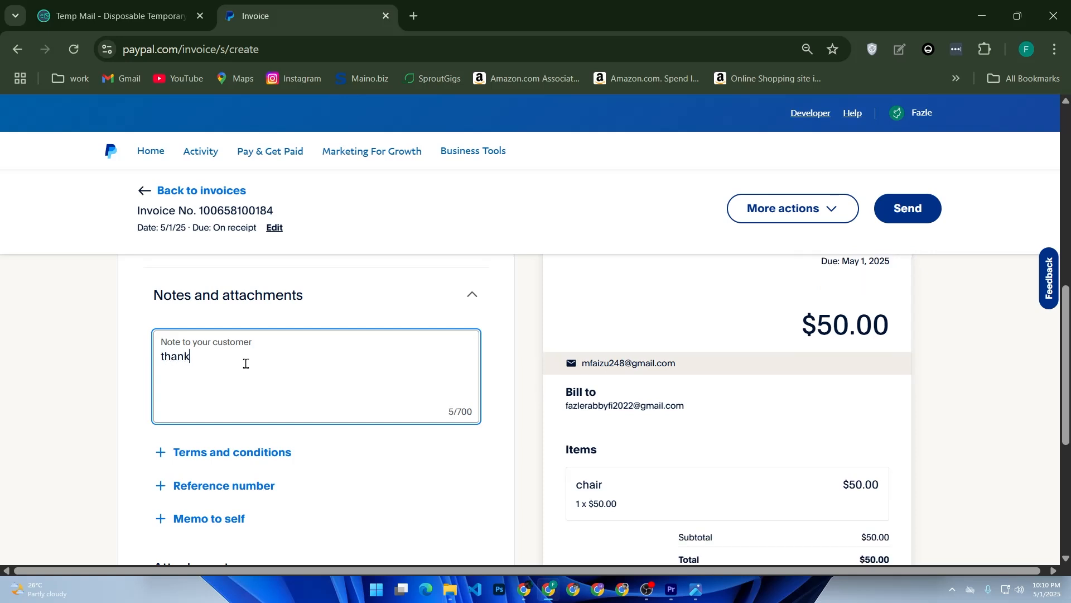
text( you sir)
scroll(865, 356, up, 10)
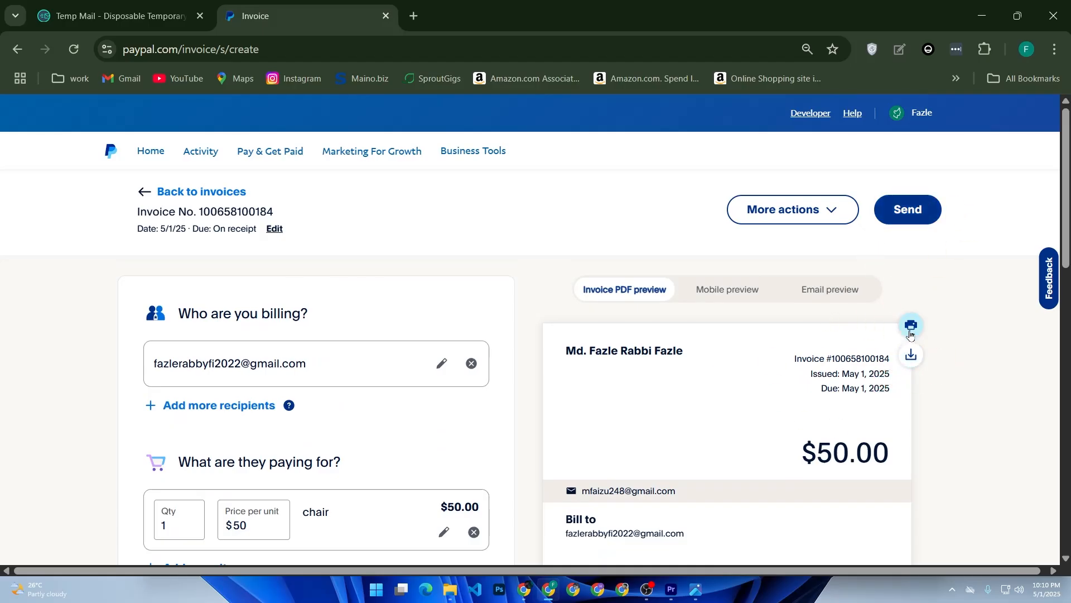
scroll(781, 379, down, 8)
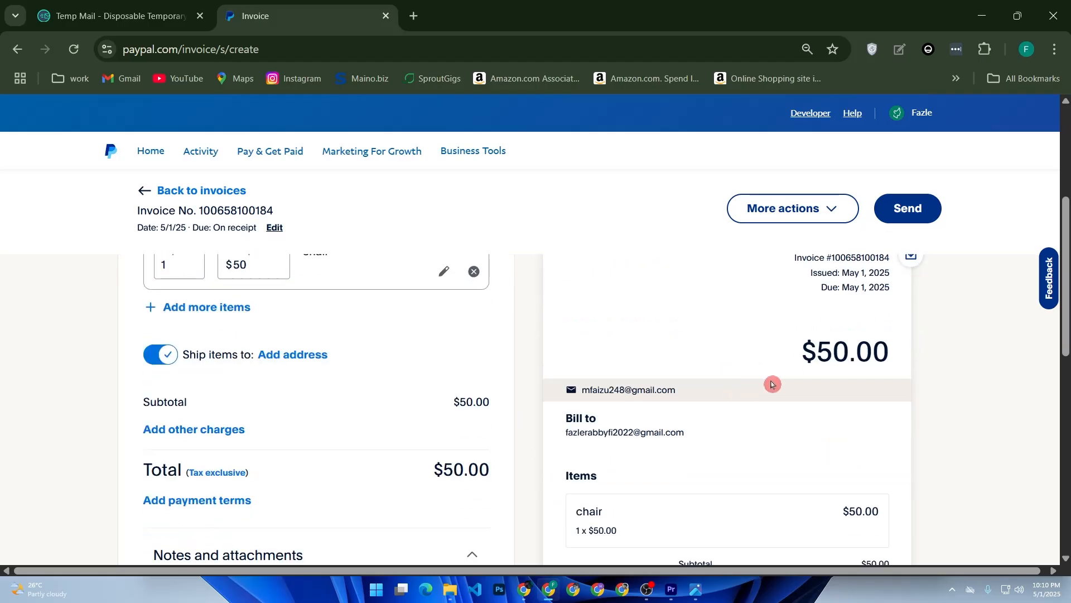
scroll(759, 410, down, 5)
scroll(739, 406, up, 5)
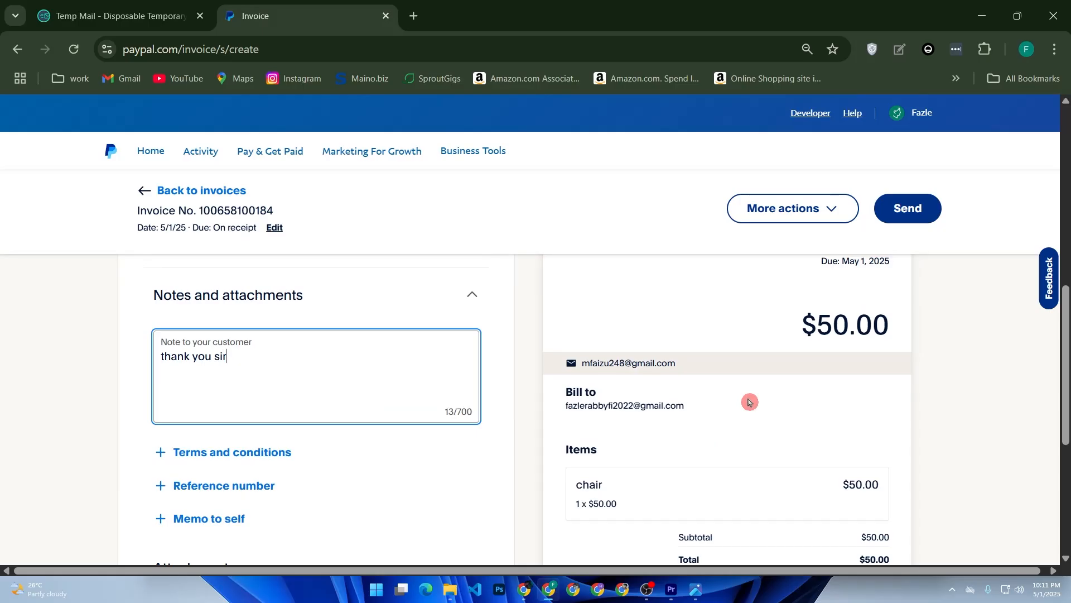
scroll(513, 402, up, 5)
scroll(501, 393, up, 2)
Add the shark Gym Lover image from Downloads as the invoice logo.
click(780, 210)
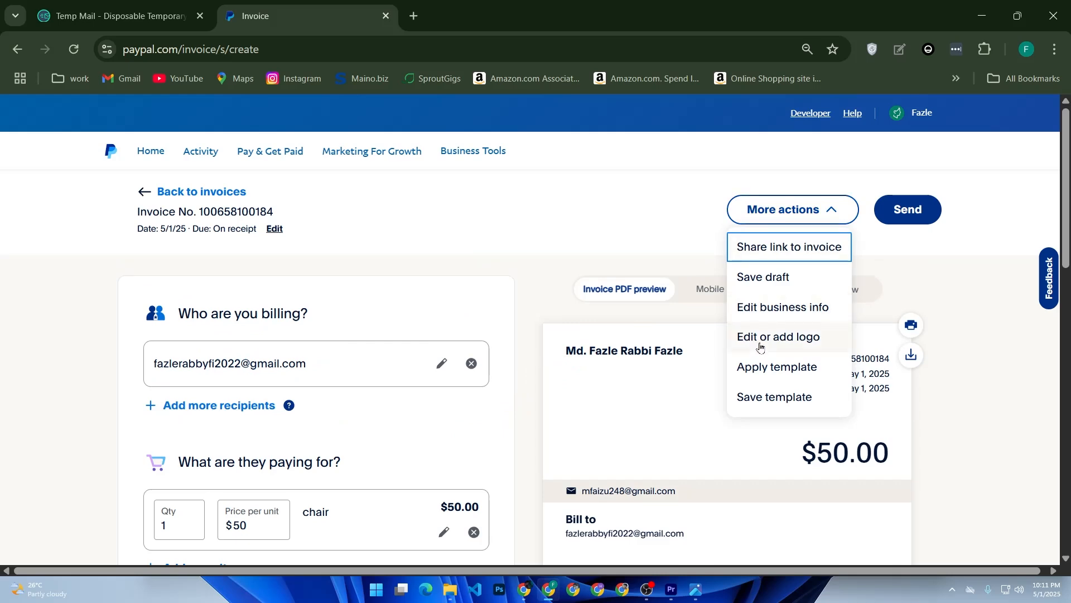
click(760, 347)
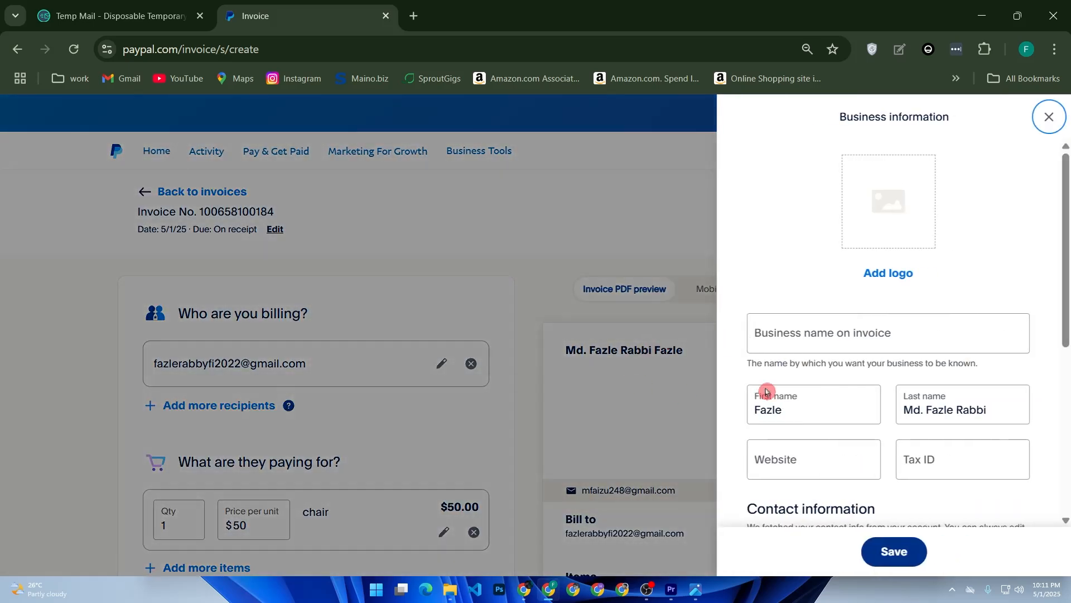
click(888, 273)
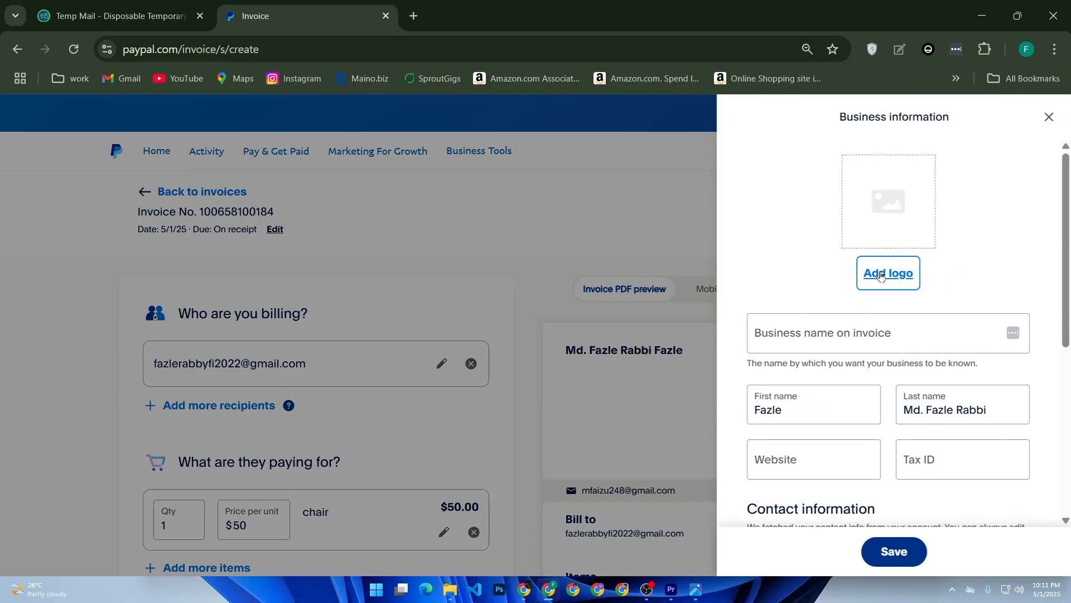
scroll(296, 308, down, 10)
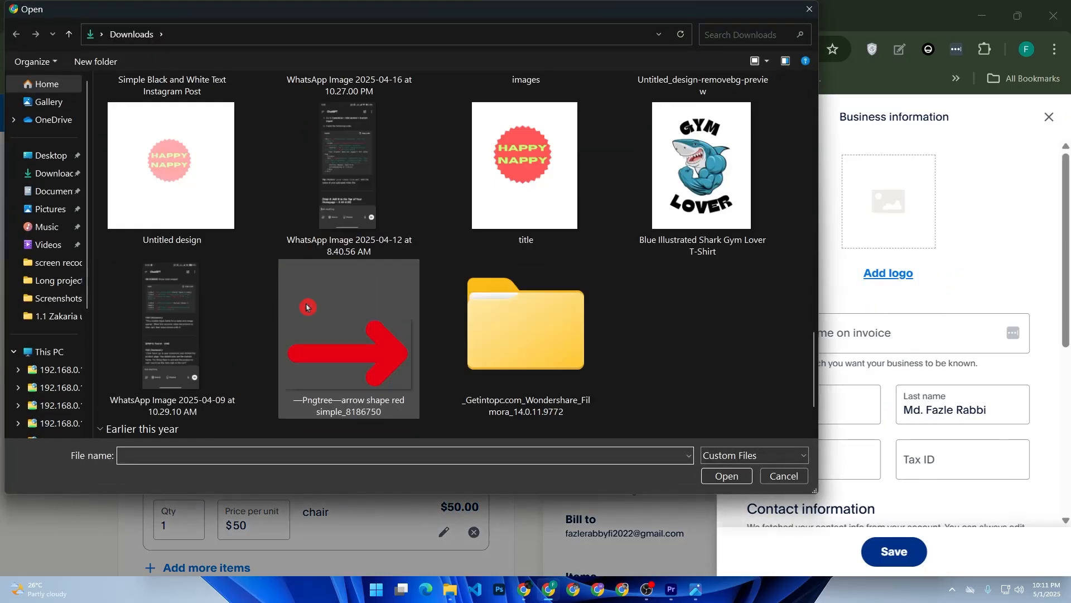
scroll(292, 309, up, 5)
double_click(695, 310)
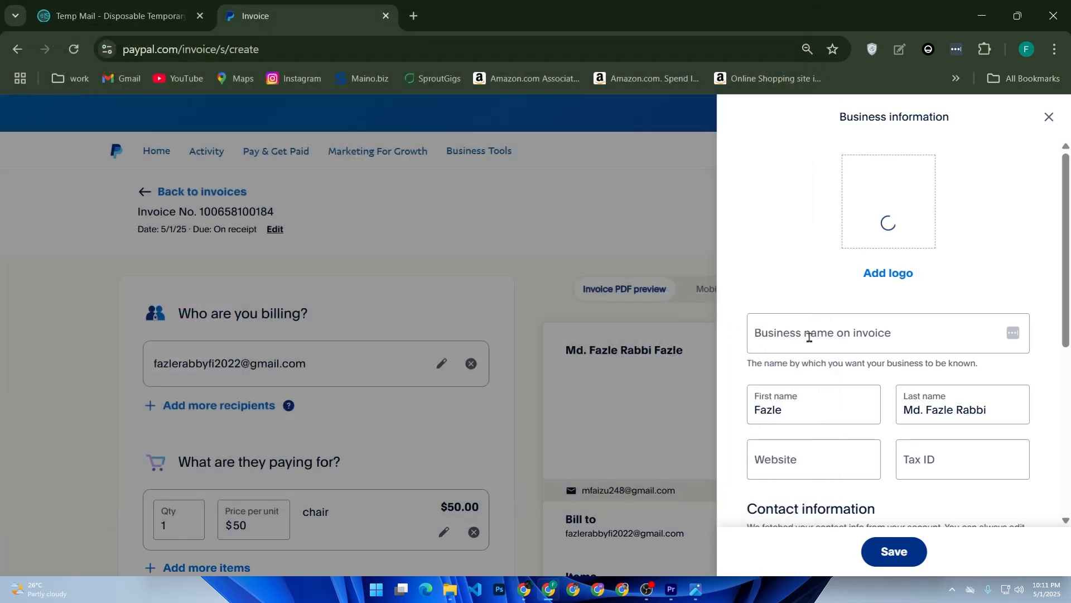
Set the business name to 'Online shop' and correct the owner's first and last name.
click(809, 335)
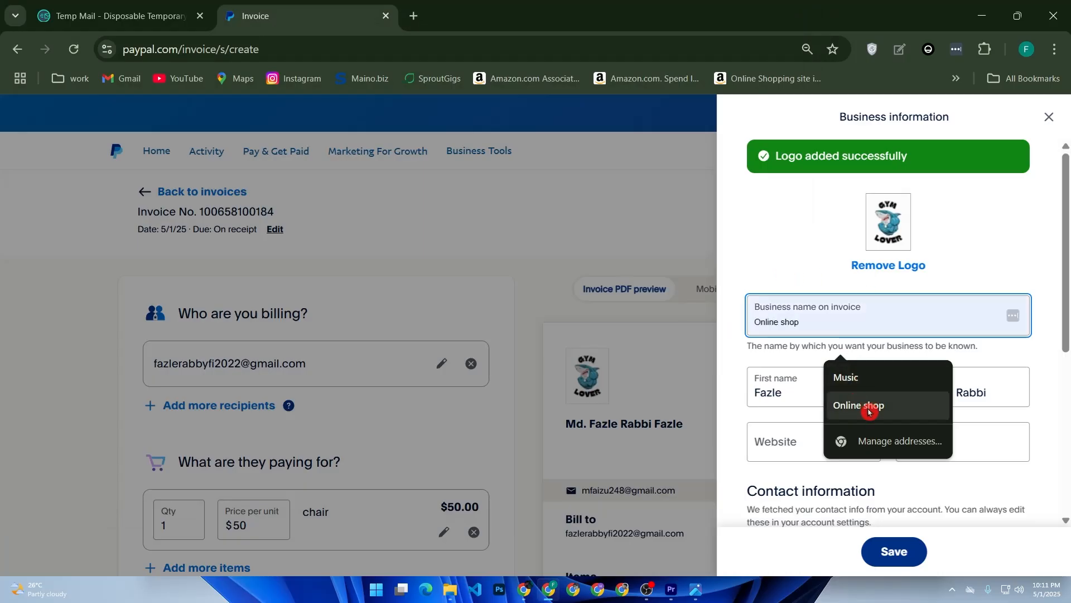
click(863, 405)
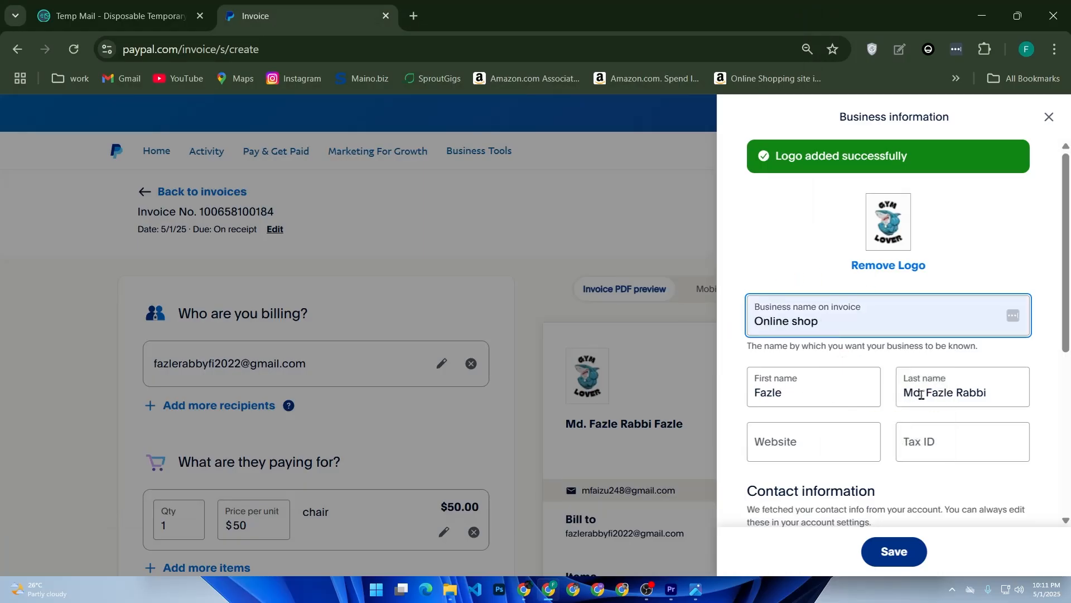
double_click(789, 391)
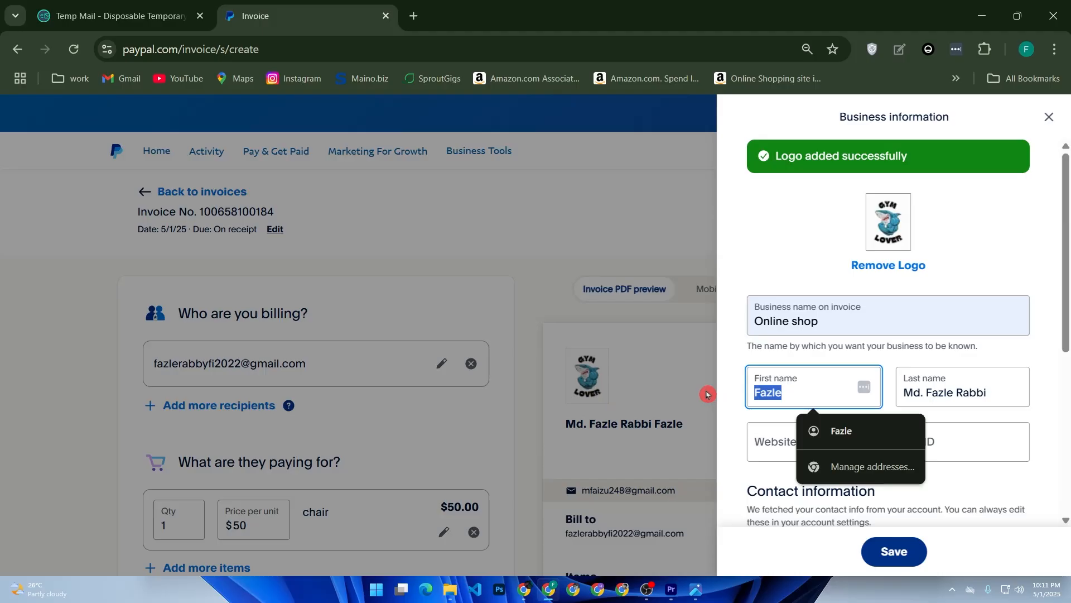
key(BackSpace)
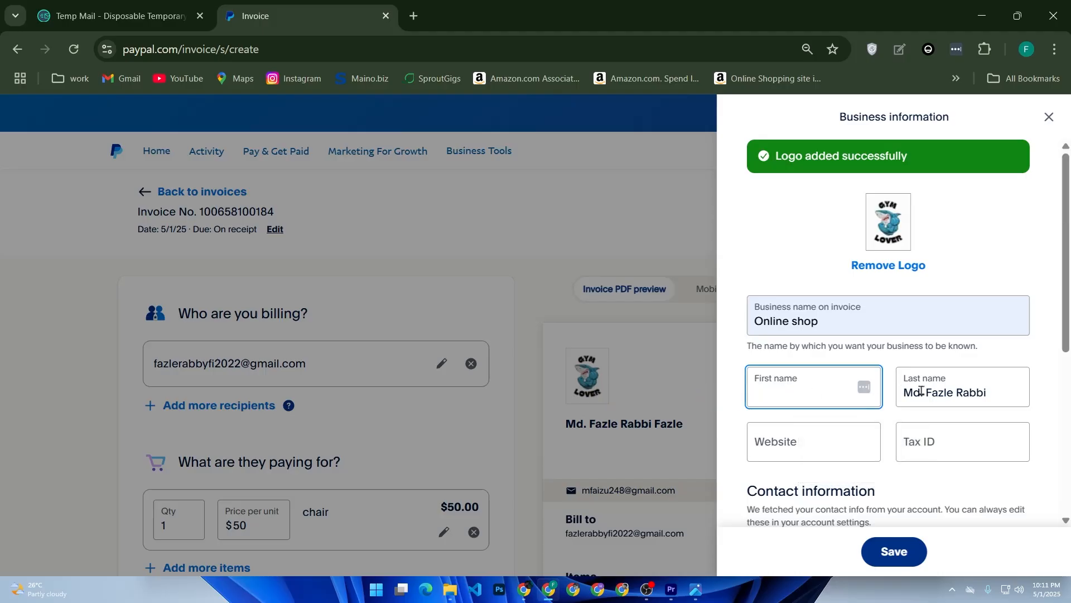
drag(953, 393, 896, 394)
key(ctrl+c)
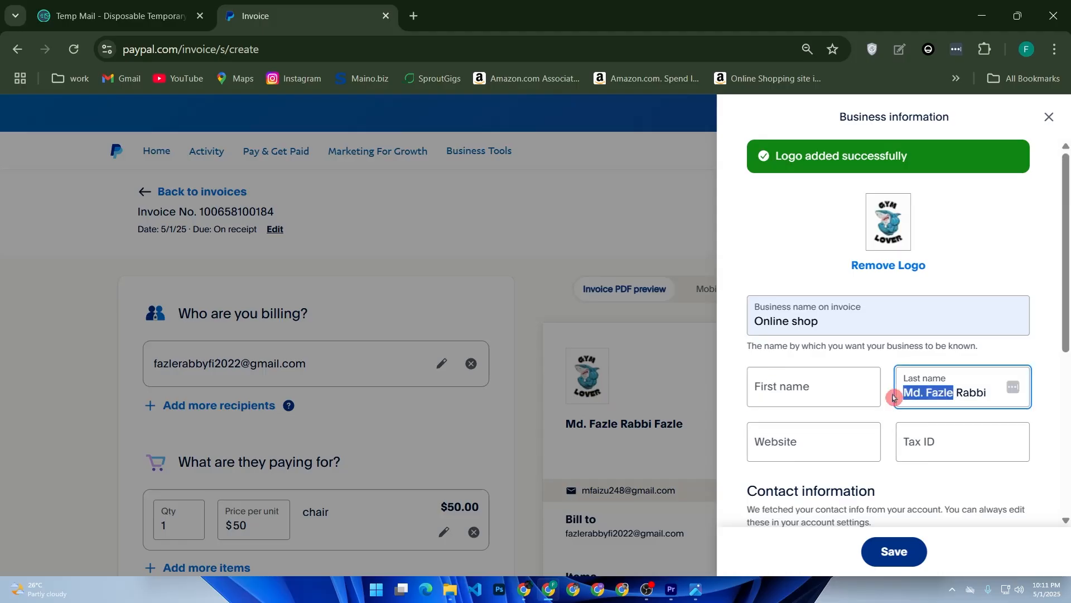
key(BackSpace)
click(832, 395)
key(ctrl+v)
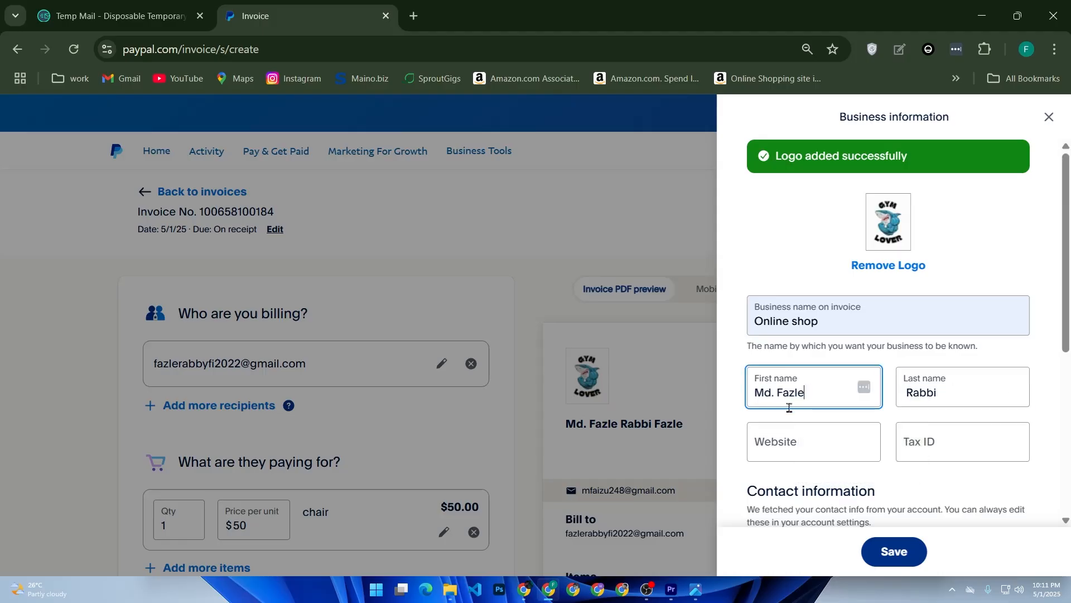
Leave the website and tax ID fields as they are and save the business information.
click(774, 435)
scroll(734, 432, down, 1)
scroll(734, 433, down, 2)
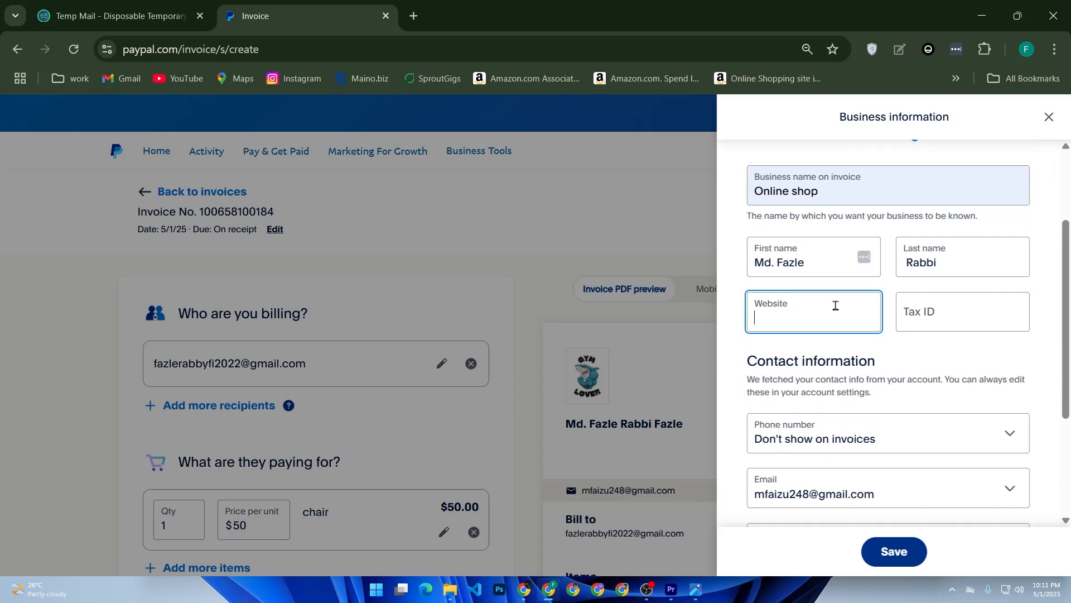
click(908, 311)
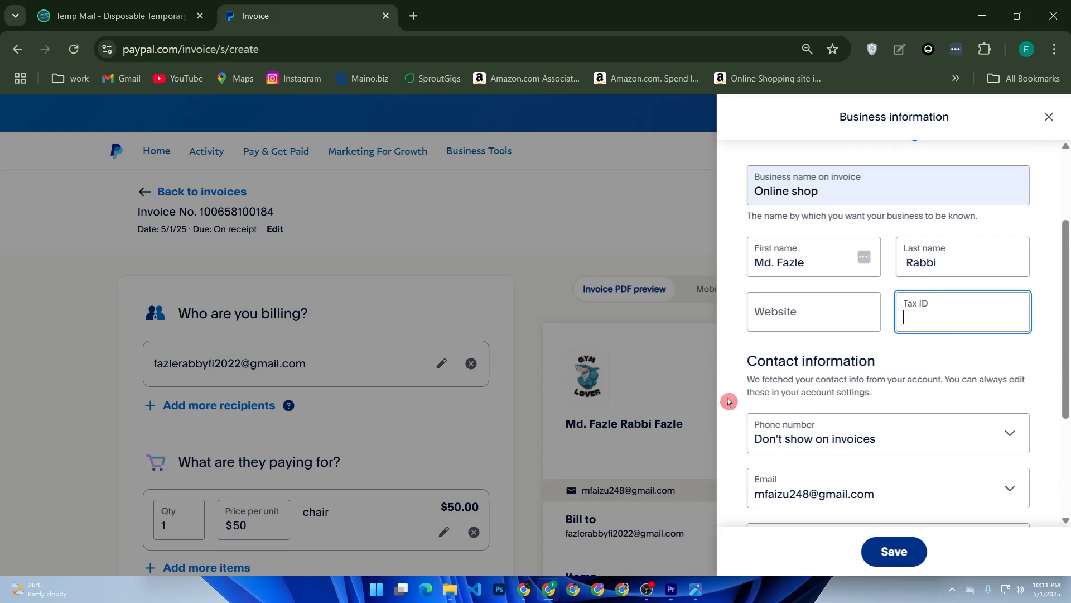
scroll(829, 408, down, 2)
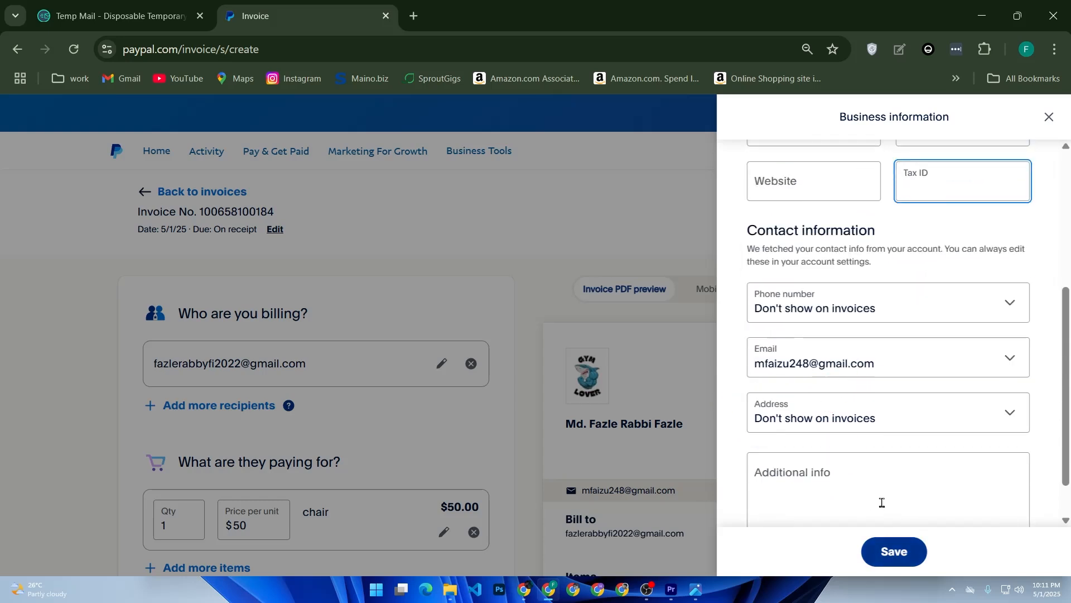
scroll(880, 502, down, 1)
click(887, 552)
scroll(647, 390, down, 2)
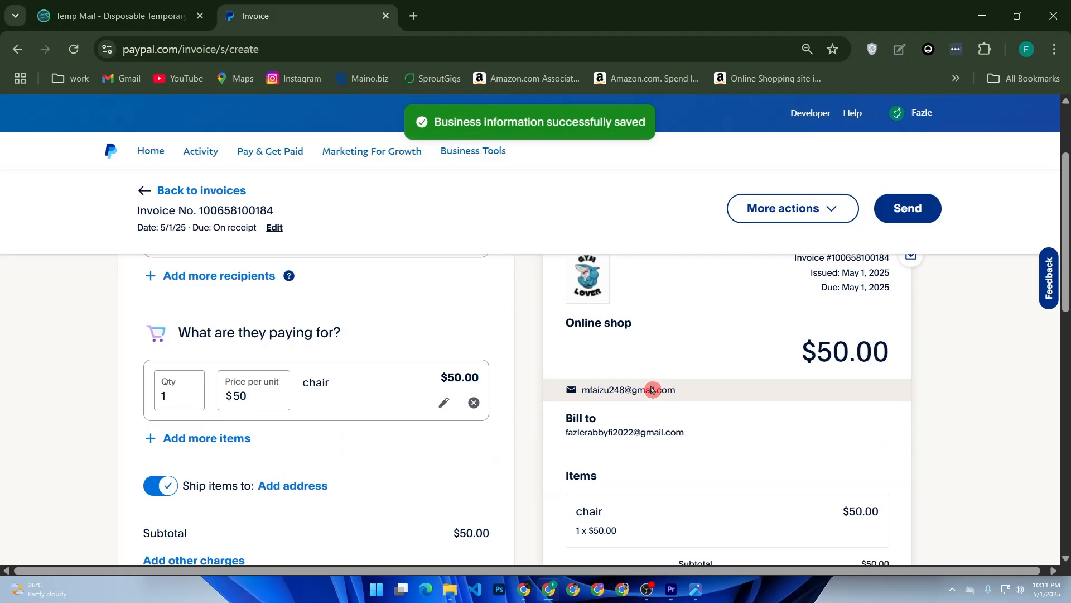
Switch the invoice preview to Mobile.
scroll(670, 312, up, 2)
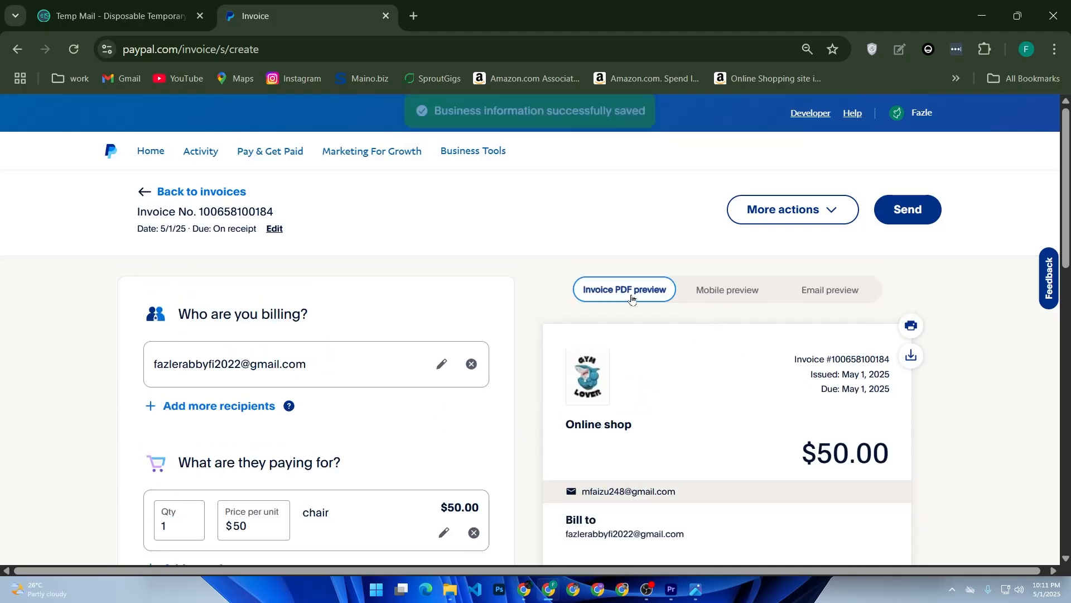
scroll(622, 311, down, 2)
scroll(648, 311, up, 2)
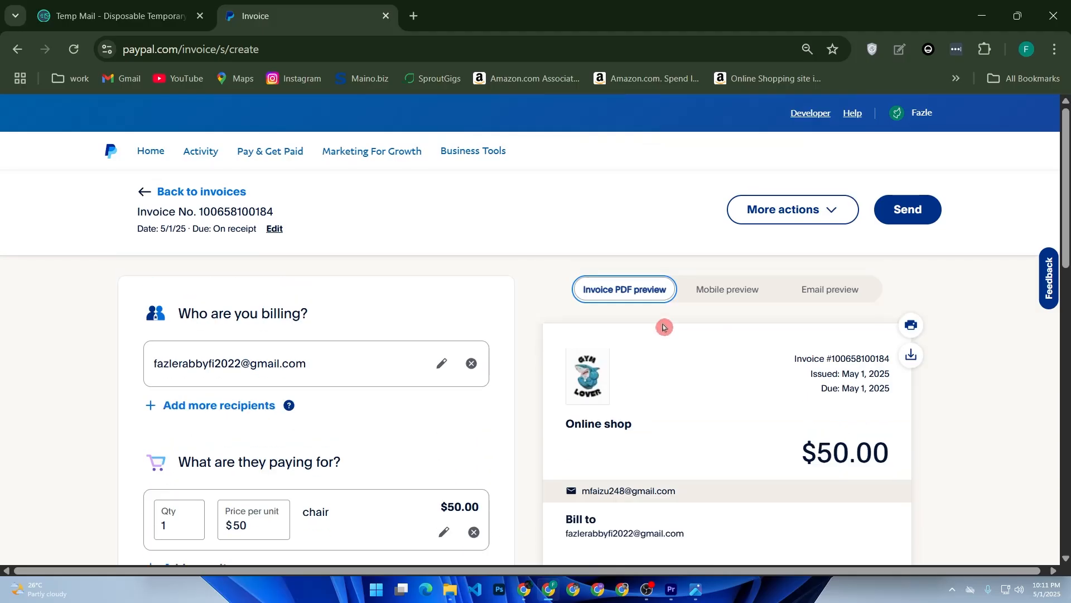
click(726, 297)
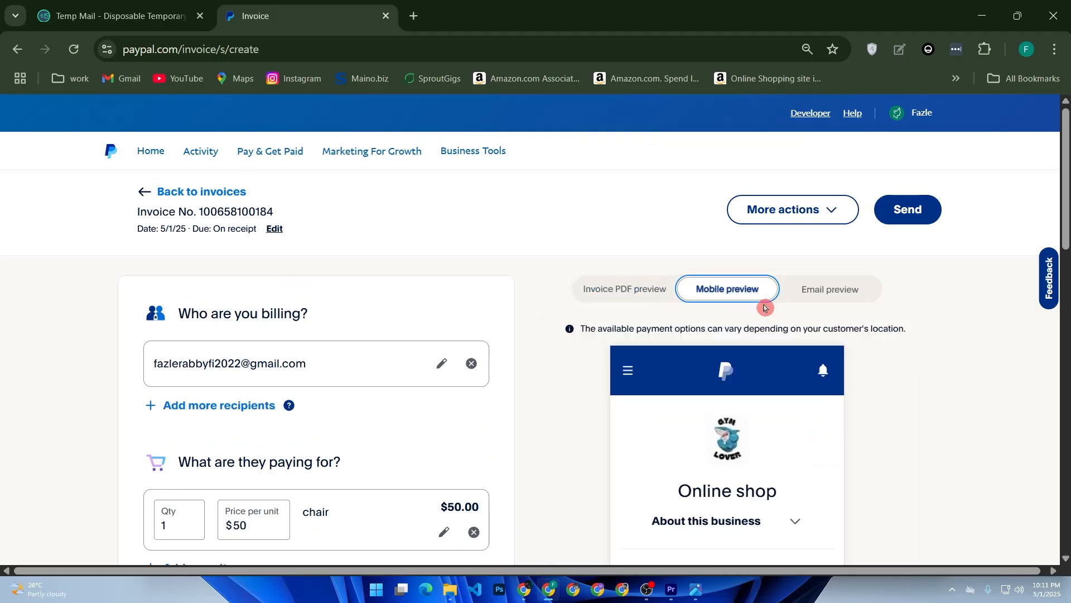
Review the mobile preview and send the invoice, which fails with a creation error.
scroll(742, 366, down, 7)
scroll(742, 373, down, 2)
scroll(742, 372, up, 2)
scroll(742, 373, down, 5)
scroll(742, 375, down, 5)
scroll(742, 375, up, 10)
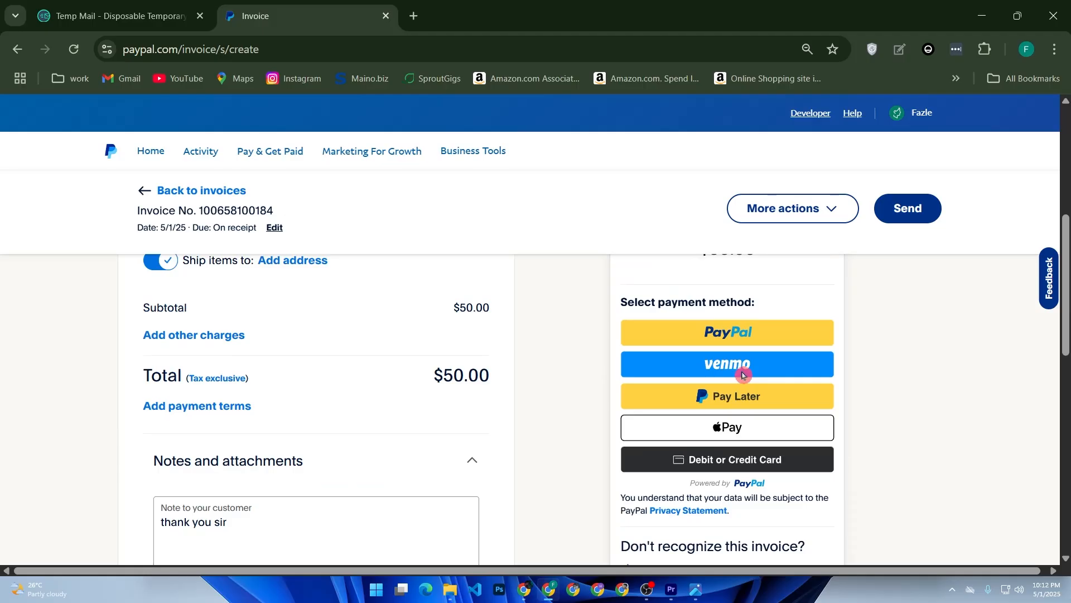
click(908, 208)
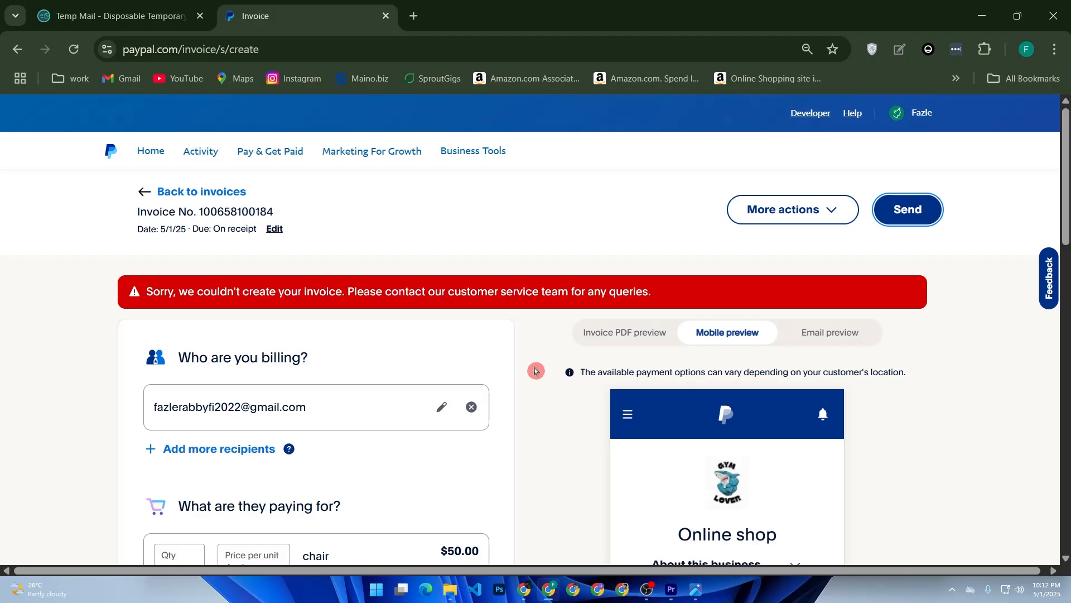
Switch back to the $50.00 chair invoice's PDF preview and download it as a PDF.
scroll(841, 444, down, 4)
scroll(842, 444, up, 4)
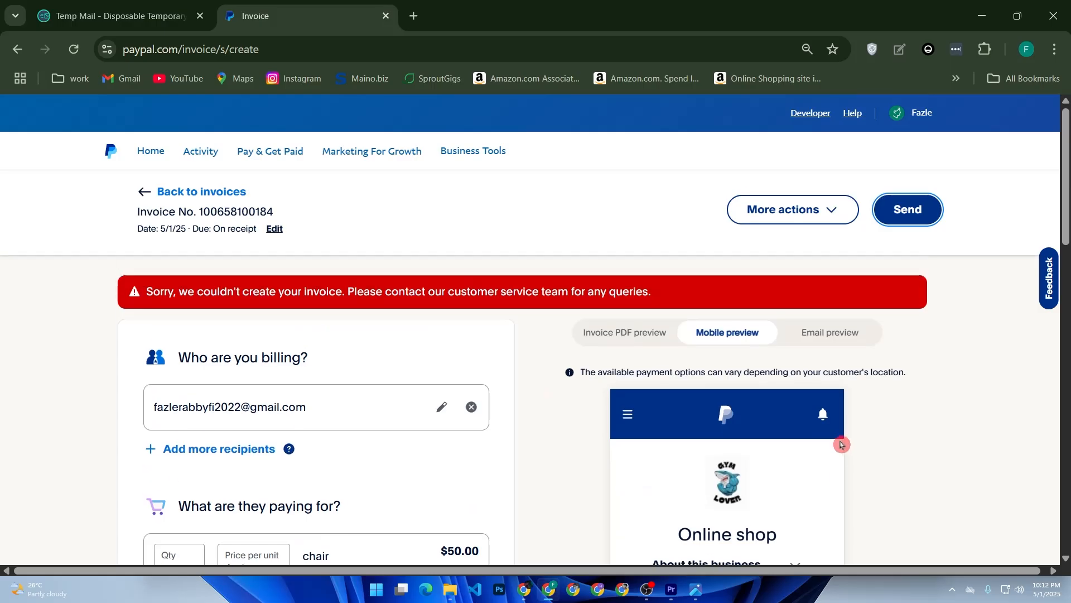
click(622, 338)
click(914, 407)
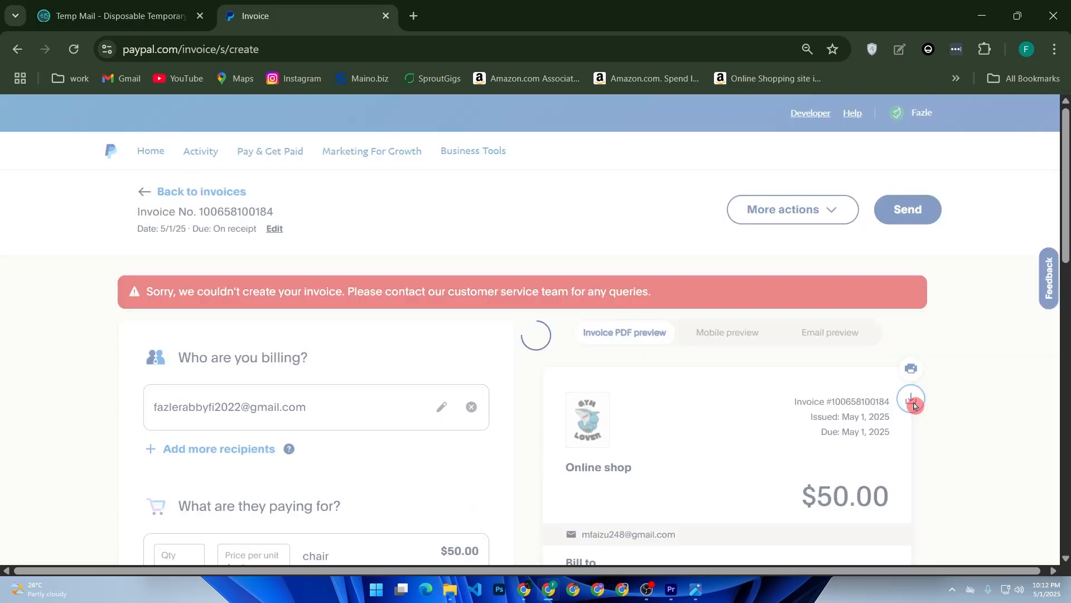